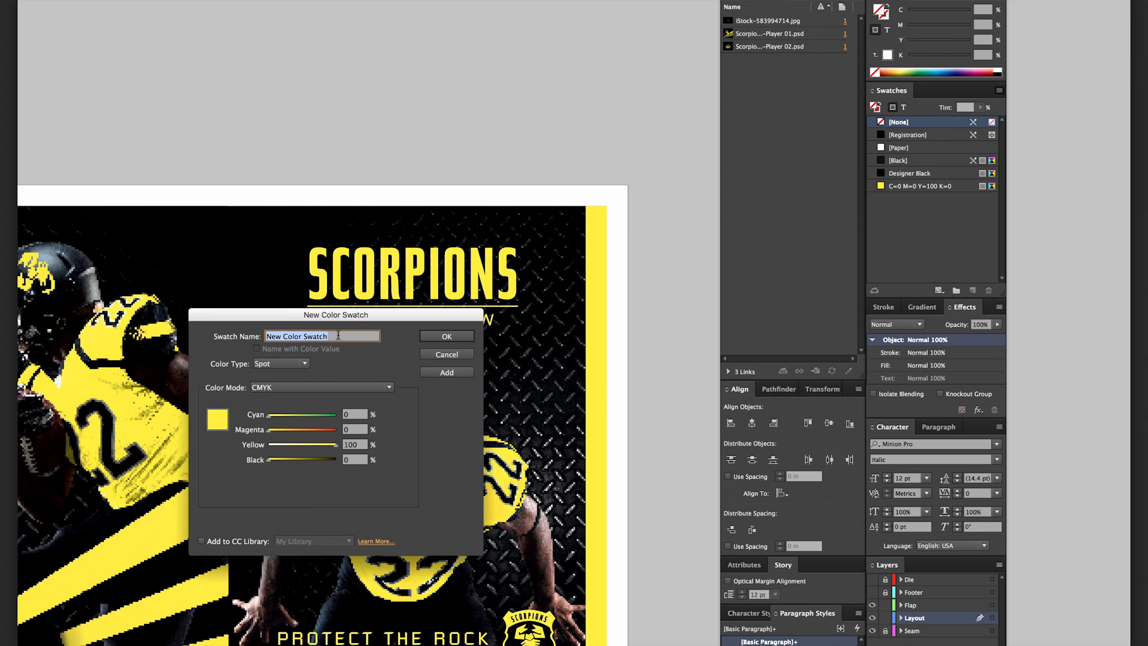
Create the spot color swatch NeonY with 100% yellow and apply it to the SCORPIONS title text.
type("NeonY")
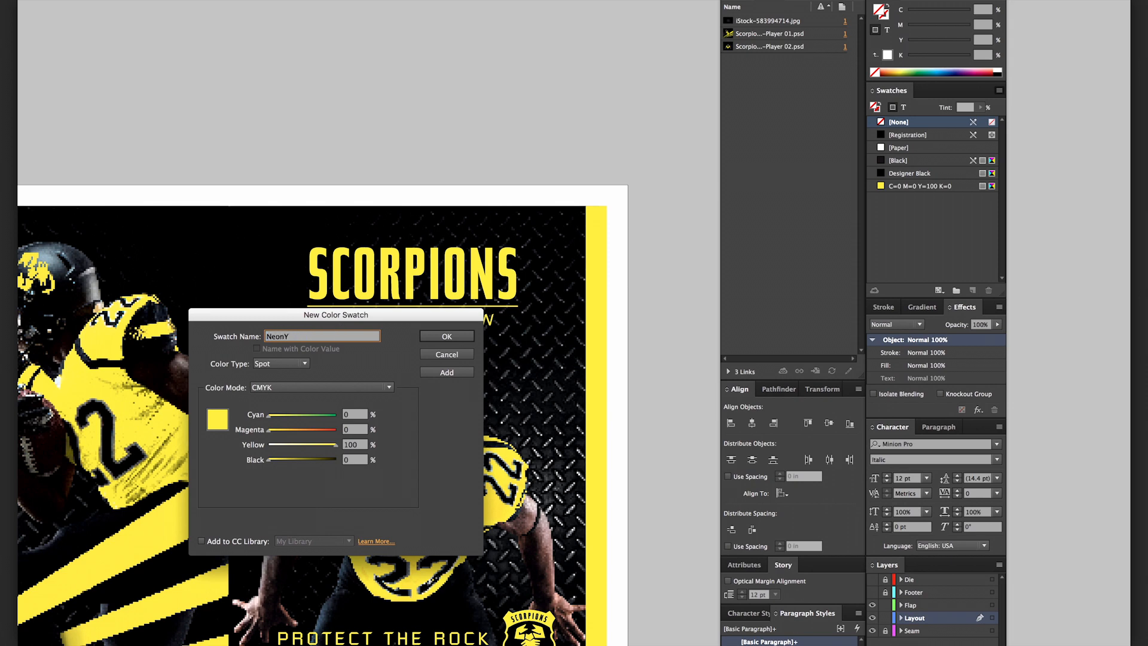
left_click(462, 340)
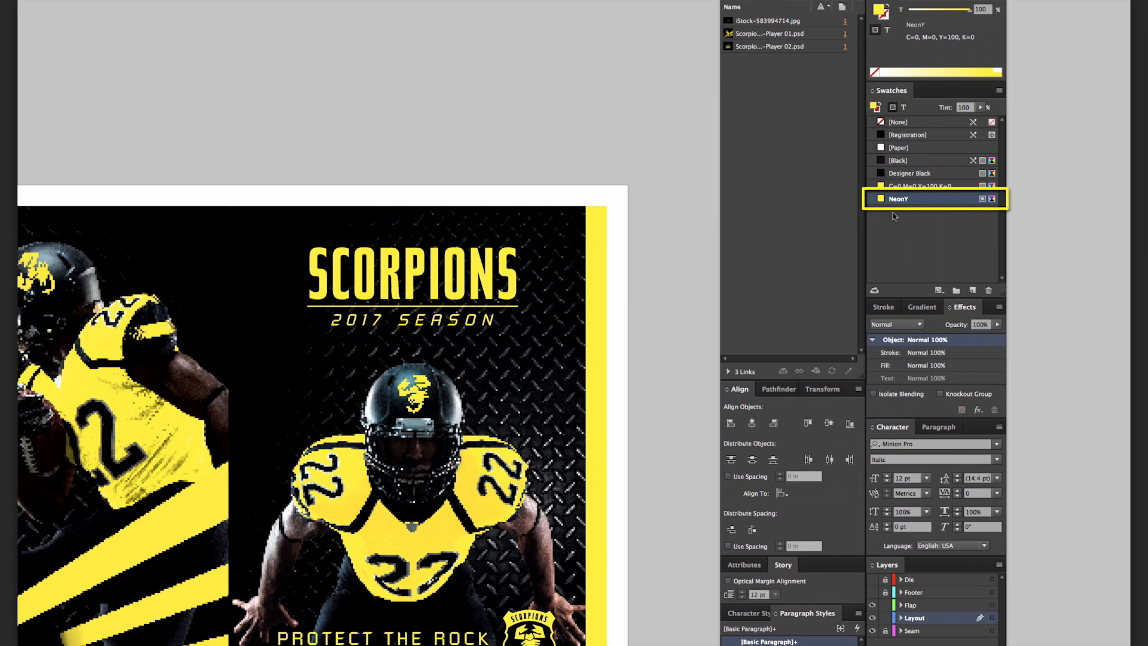
double_click(507, 263)
left_click_drag(515, 263, 308, 266)
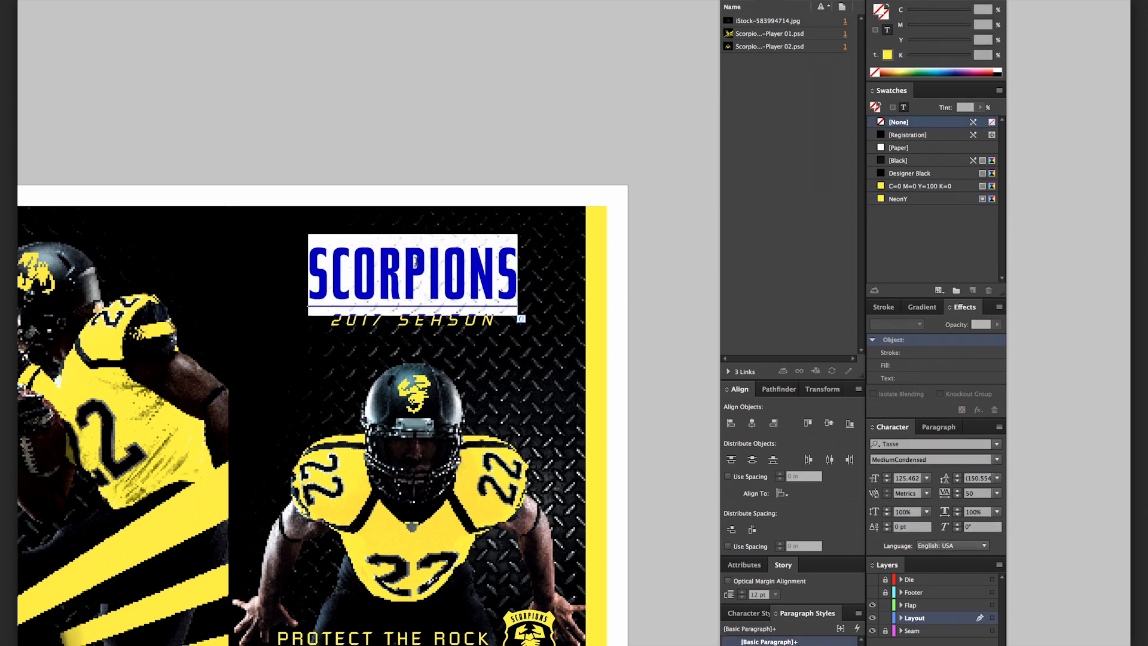
left_click(912, 199)
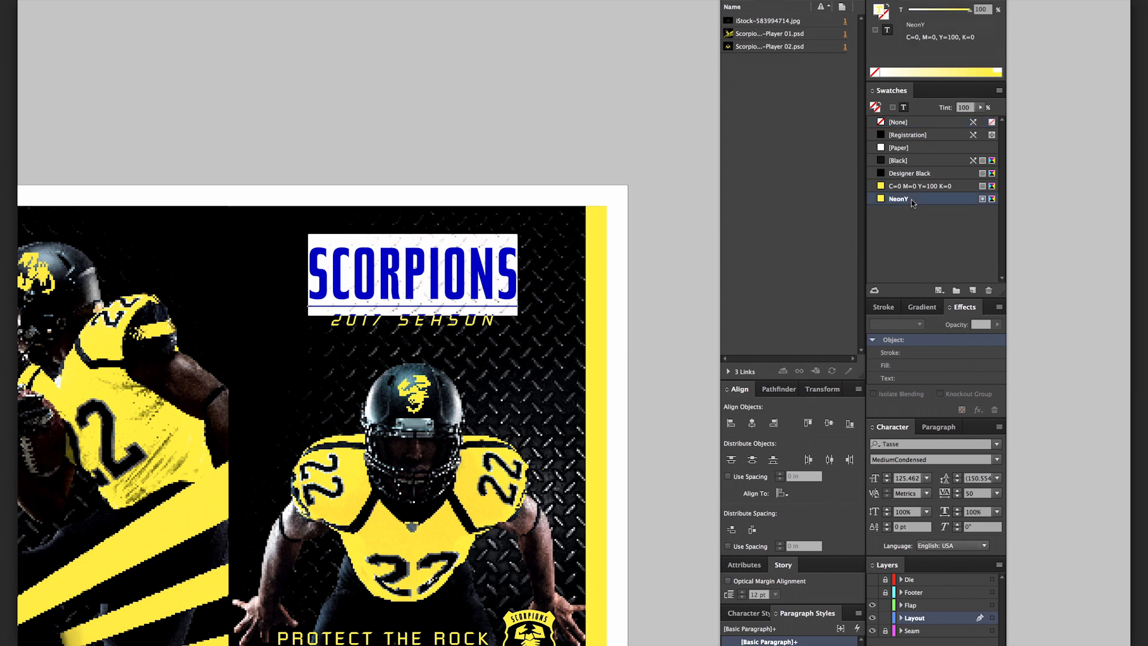
left_click(608, 274)
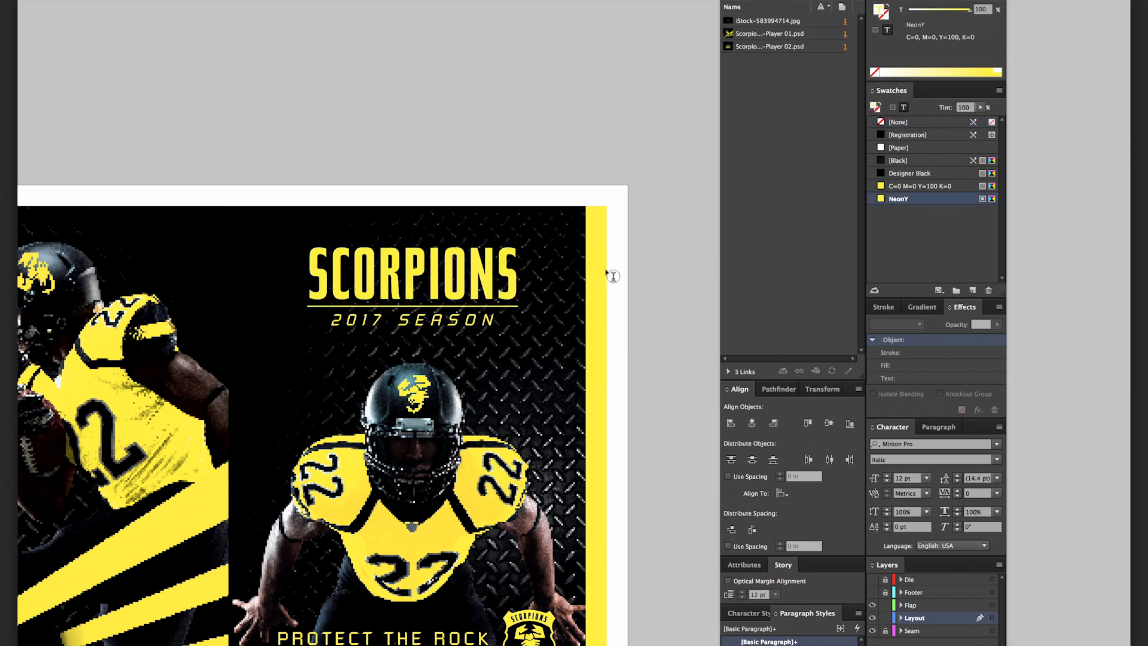
Apply the NeonY swatch to the thin line beneath the SCORPIONS title and deselect it.
left_click(513, 304)
left_click(511, 307)
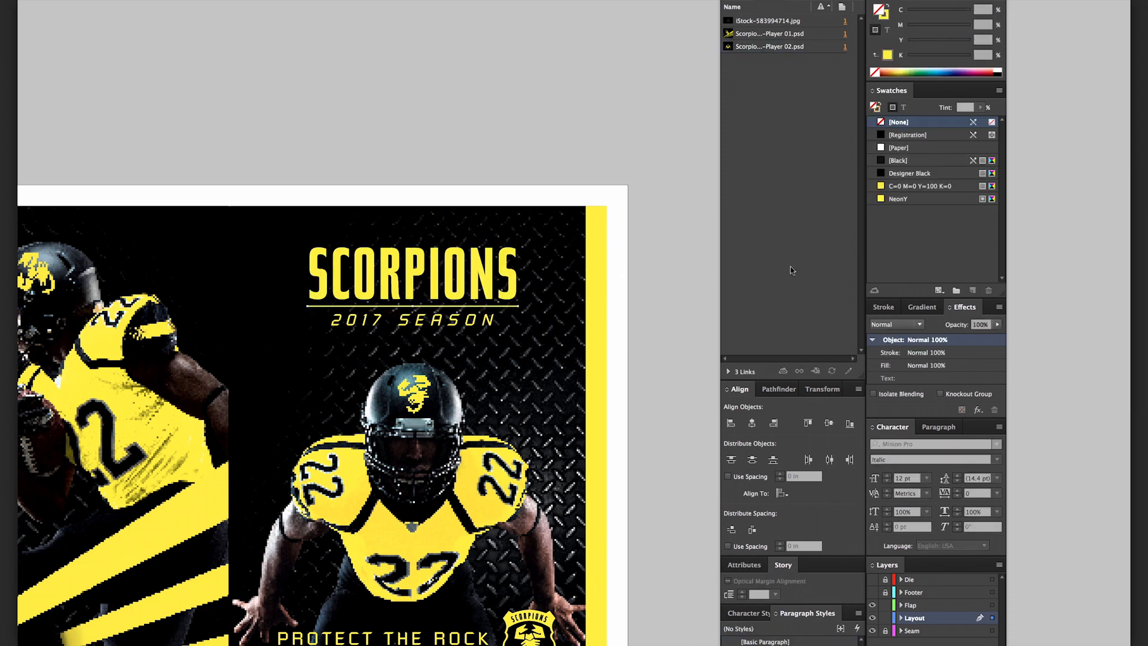
key("x")
left_click(909, 199)
key("shift+super+a")
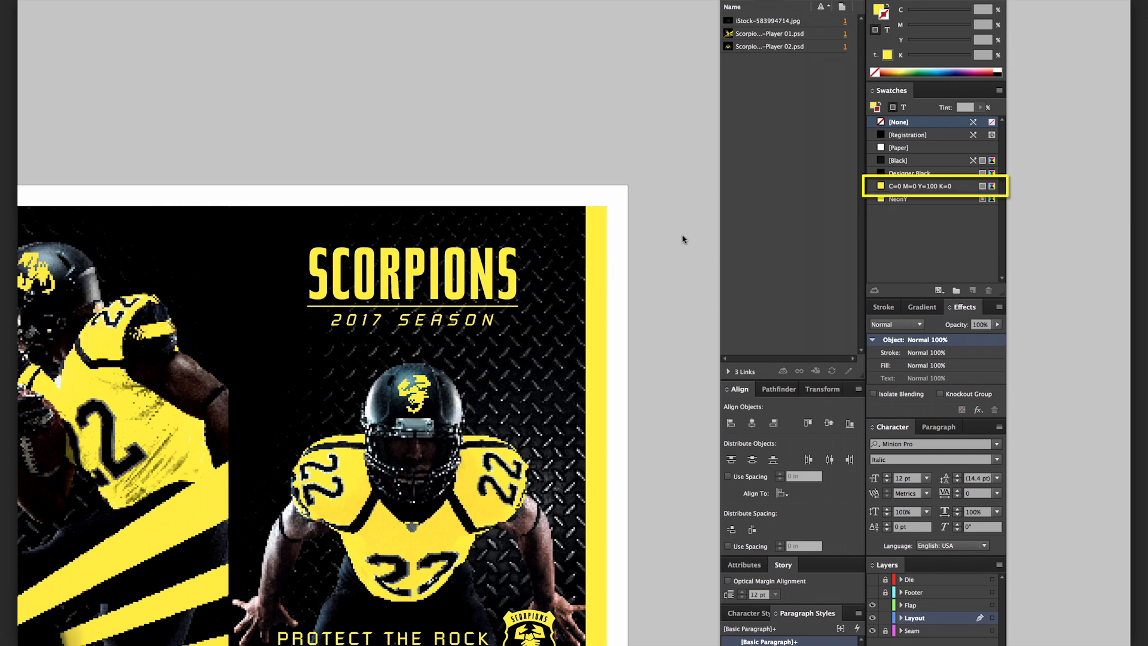
Delete the C=0 M=0 Y=100 K=0 swatch and replace it with the defined swatch NeonY.
left_click(930, 188)
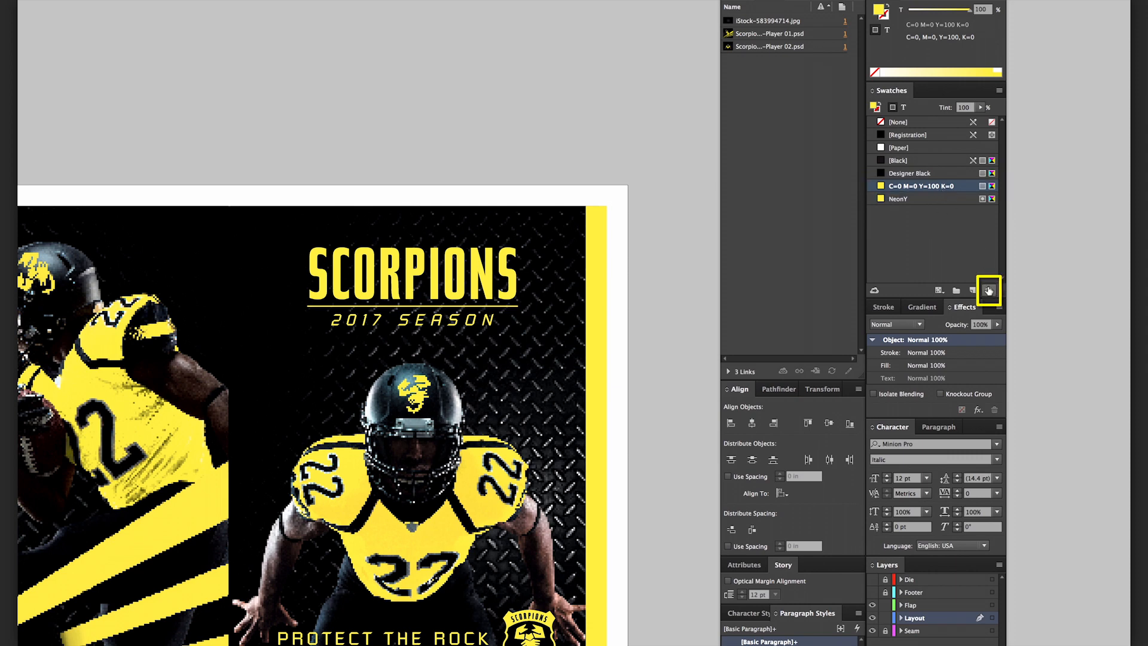
left_click(989, 292)
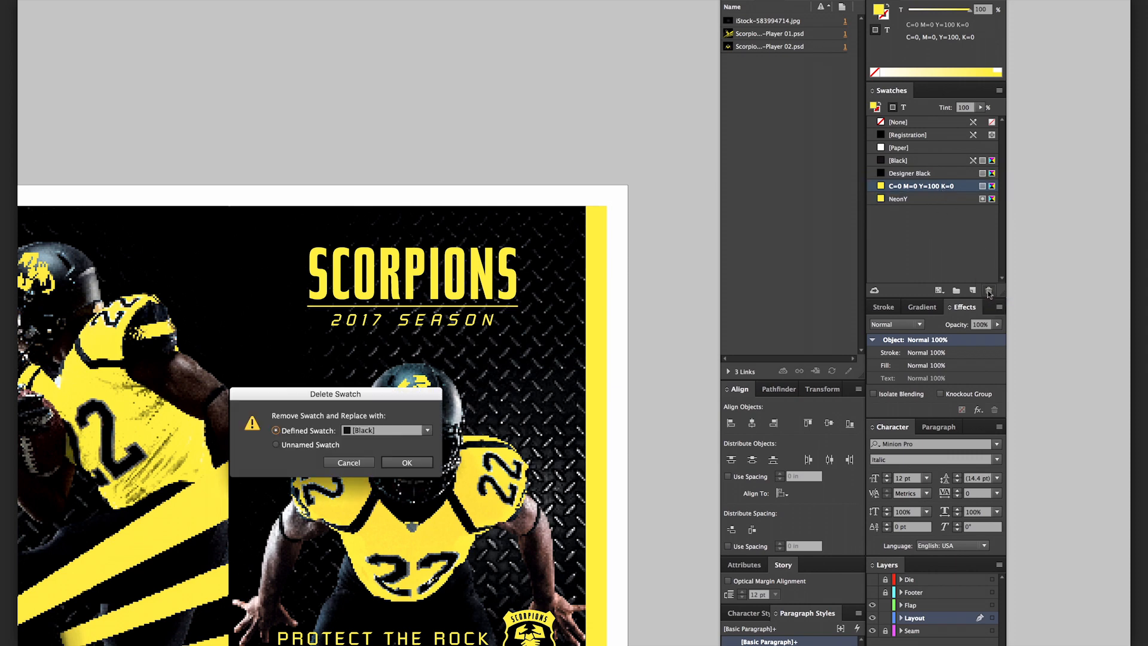
left_click(426, 433)
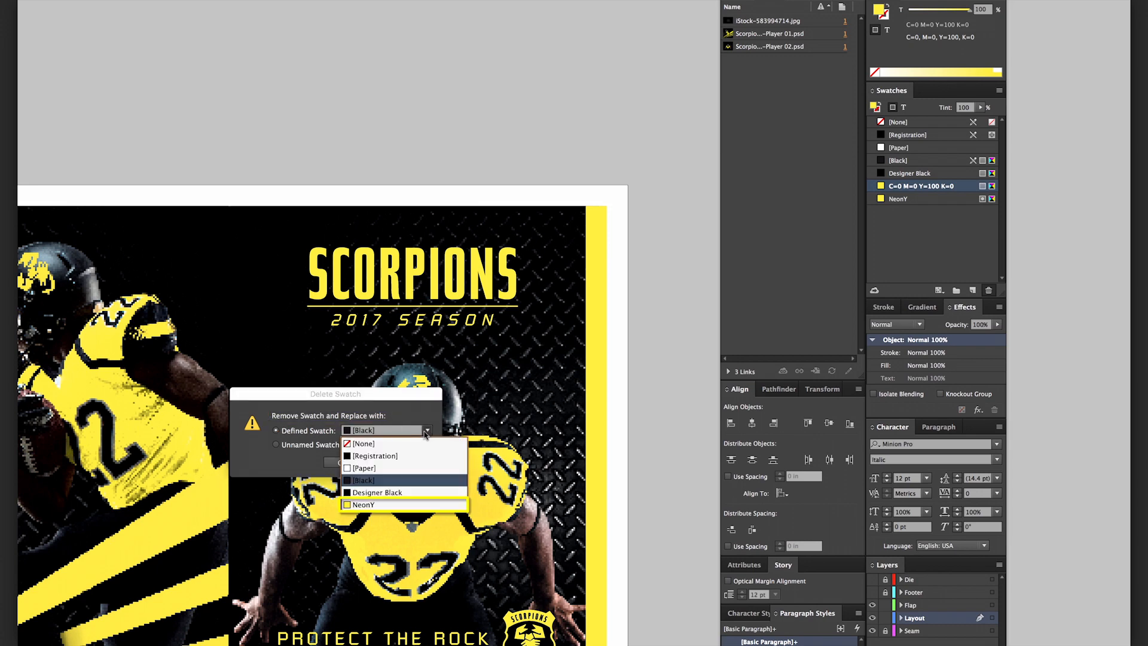
left_click(369, 506)
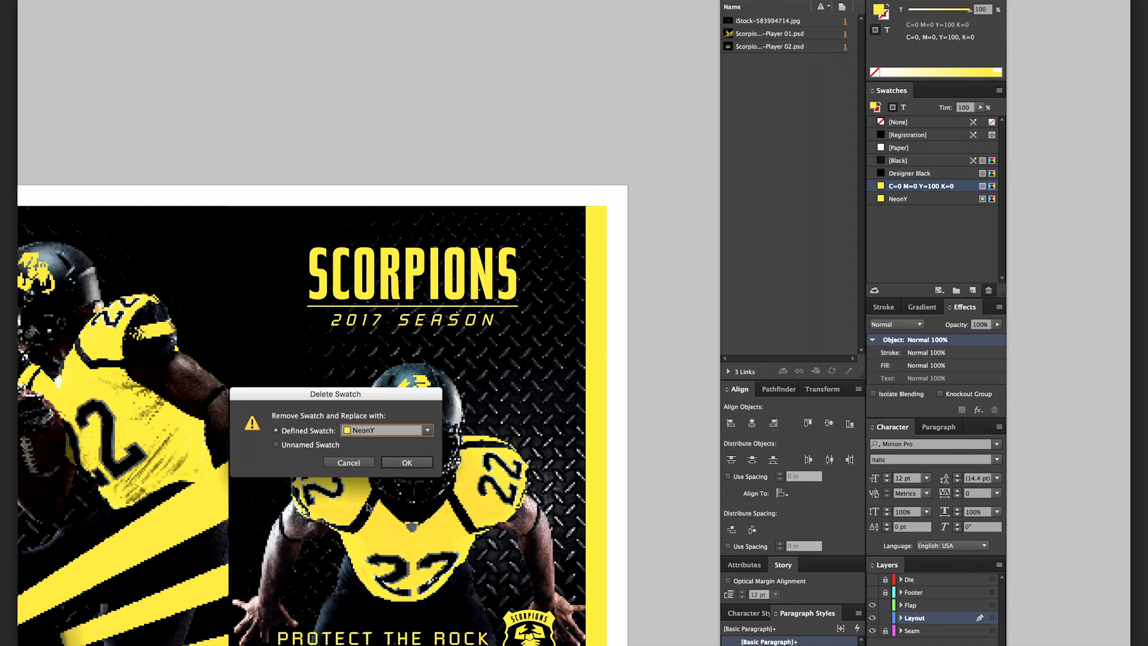
left_click(408, 463)
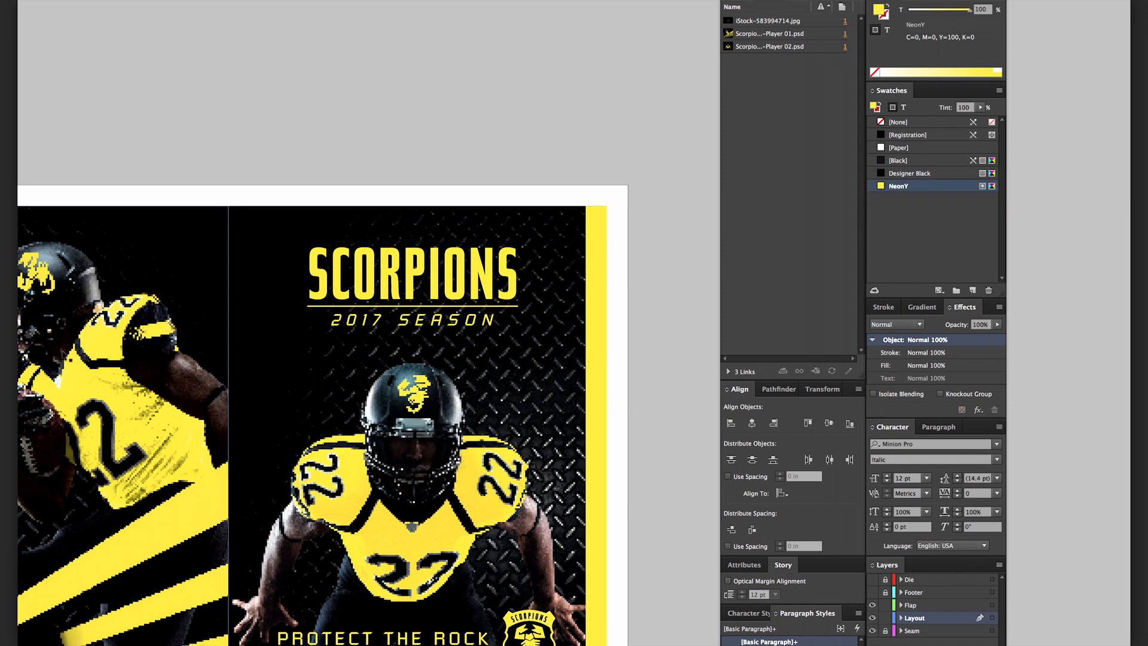
Check which swatch the yellow strip beside the cover and the HUSTLE, HIT, NEVER QUIT. text use.
left_click(598, 249)
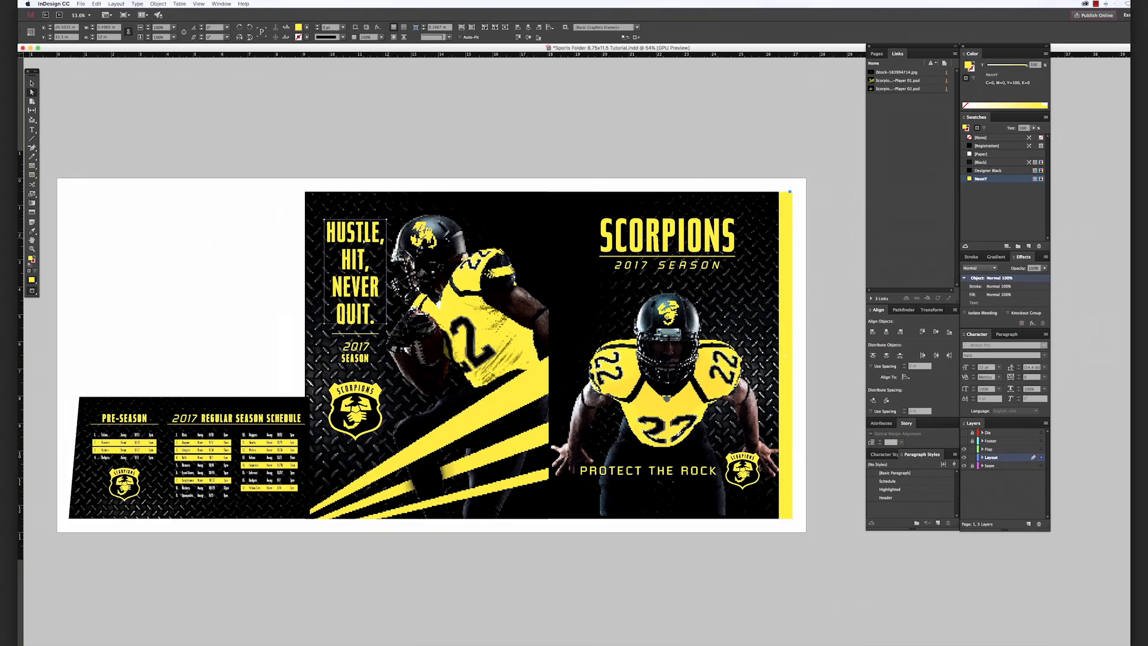
left_click(373, 323)
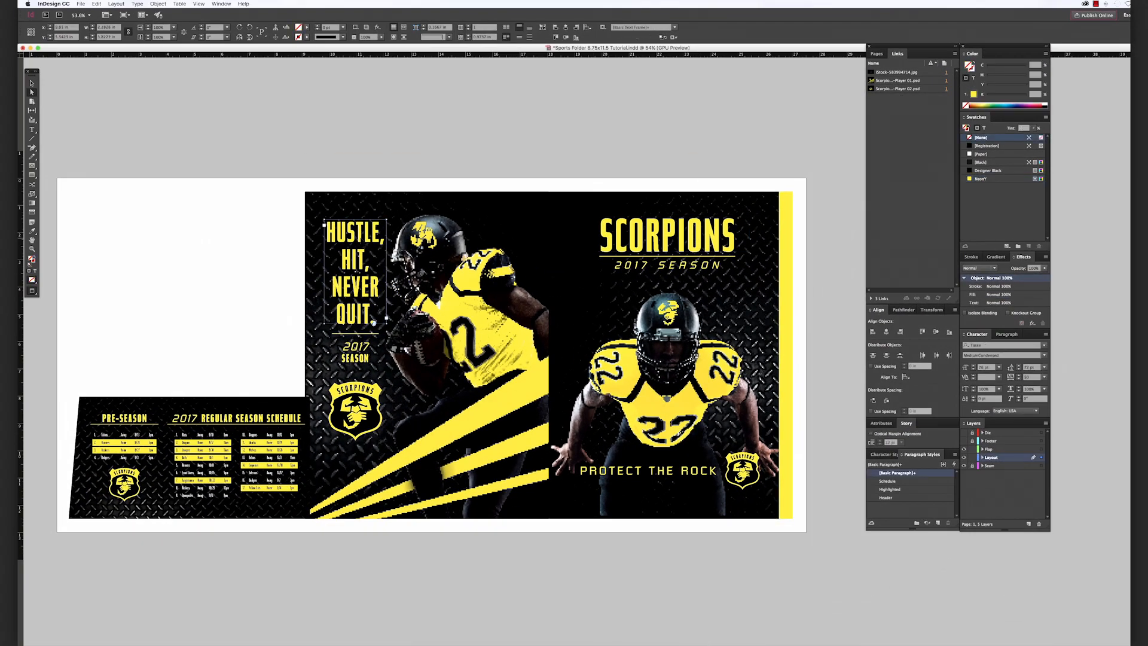
double_click(347, 234)
left_click_drag(347, 234, 379, 288)
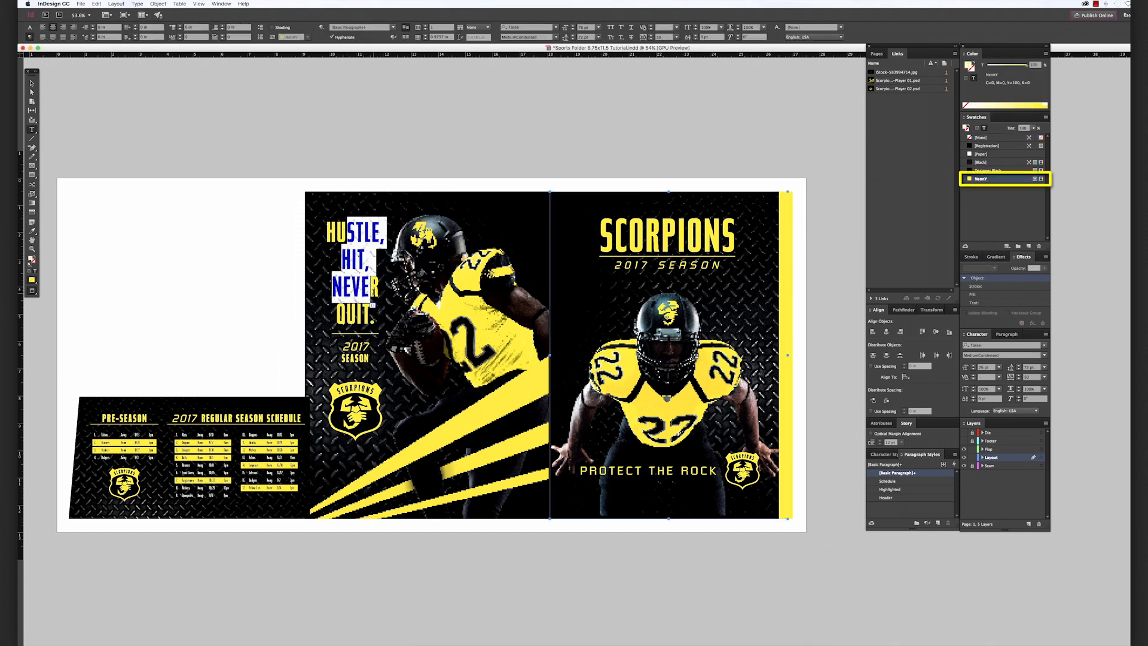
key("super+shift+a")
key("v")
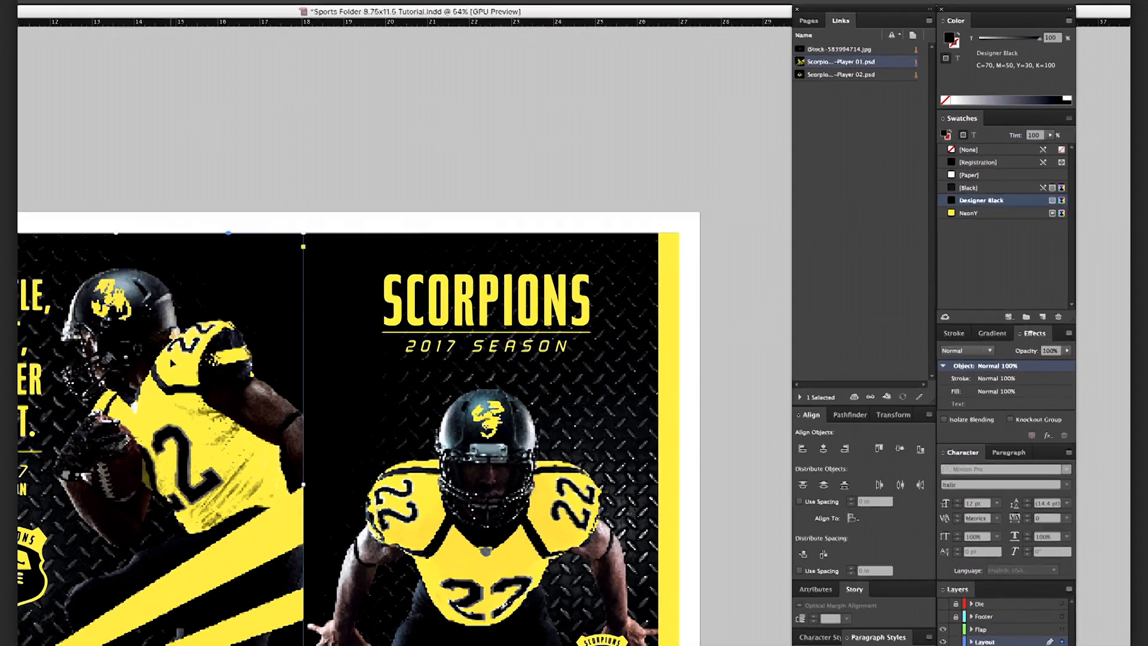
Open the original of the linked Player 01 PSD for editing in Photoshop.
left_click(893, 81)
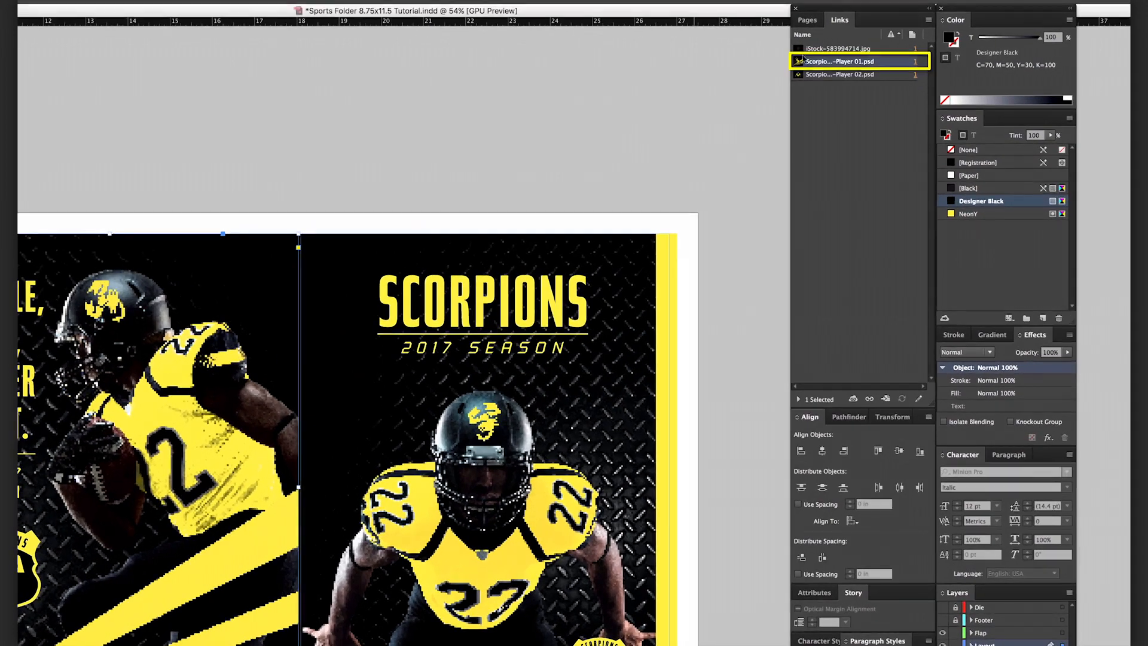
right_click(831, 63)
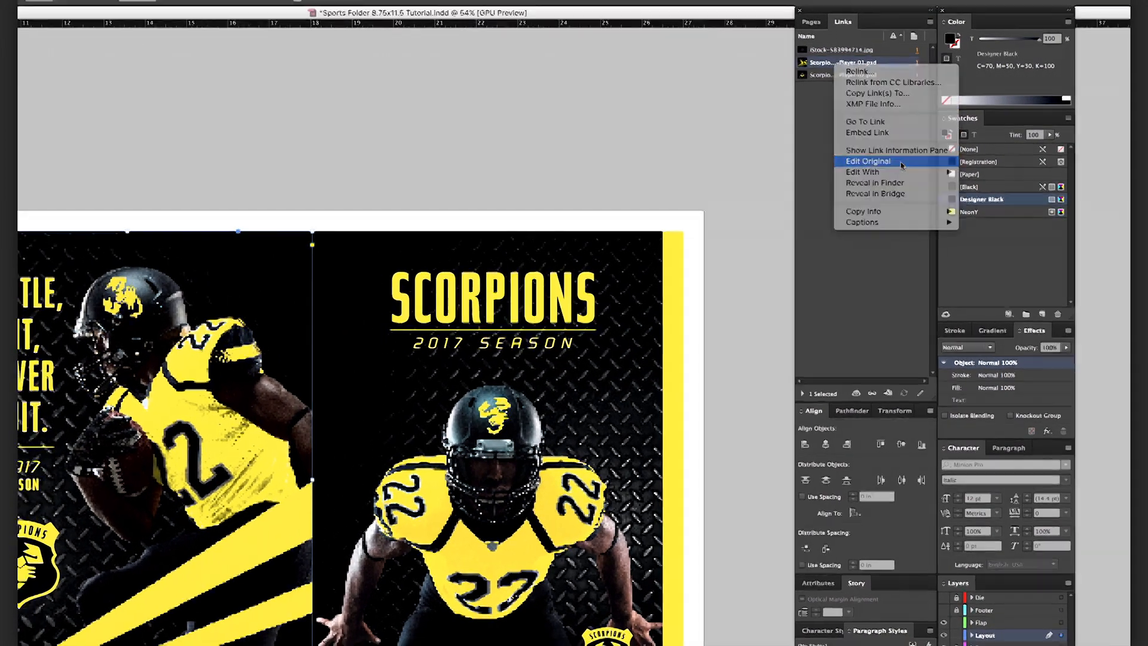
left_click(900, 165)
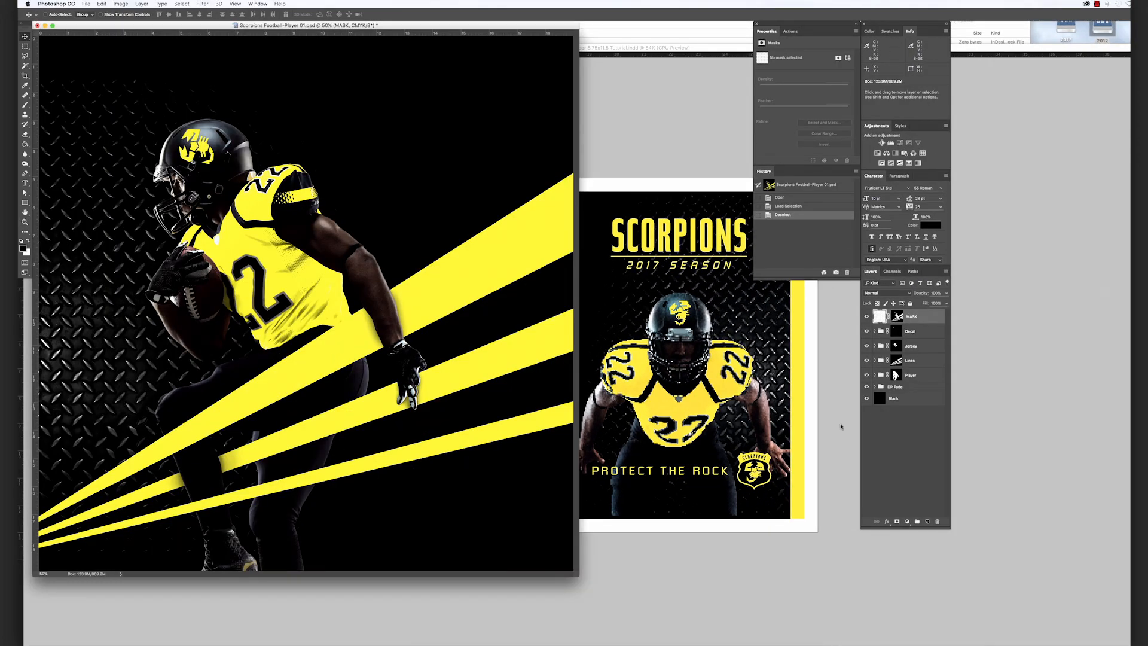
Inspect the Jersey, Lines and Decal groups by hiding and reshowing each, and preview the MASK layer's mask as an overlay.
left_click(867, 346)
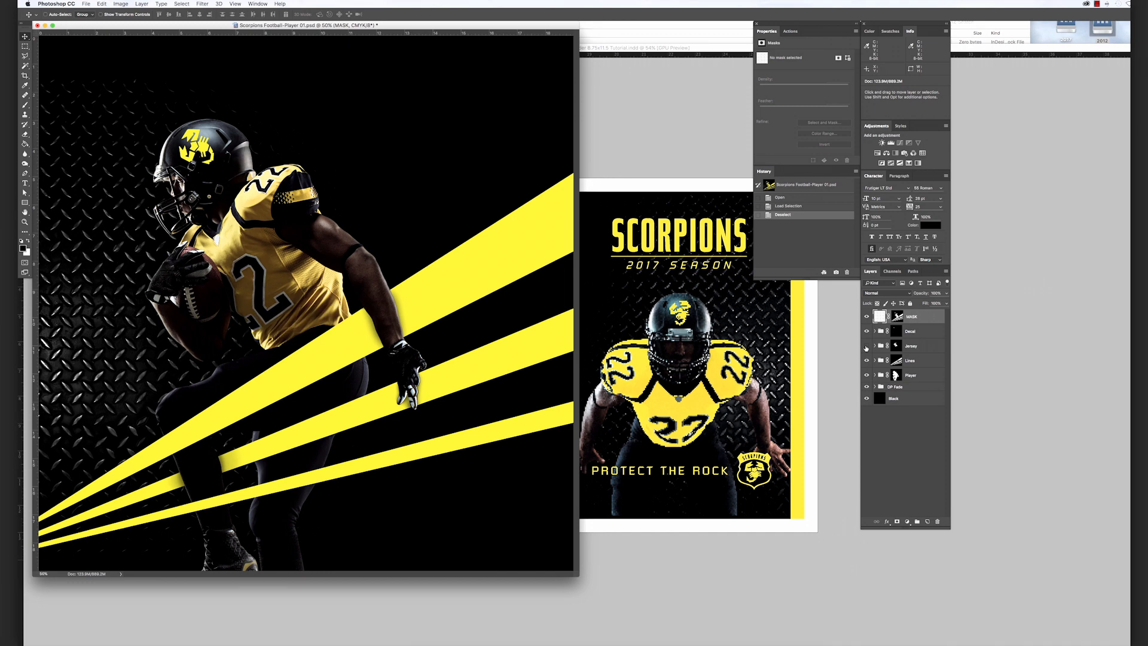
left_click(866, 346)
left_click(867, 361)
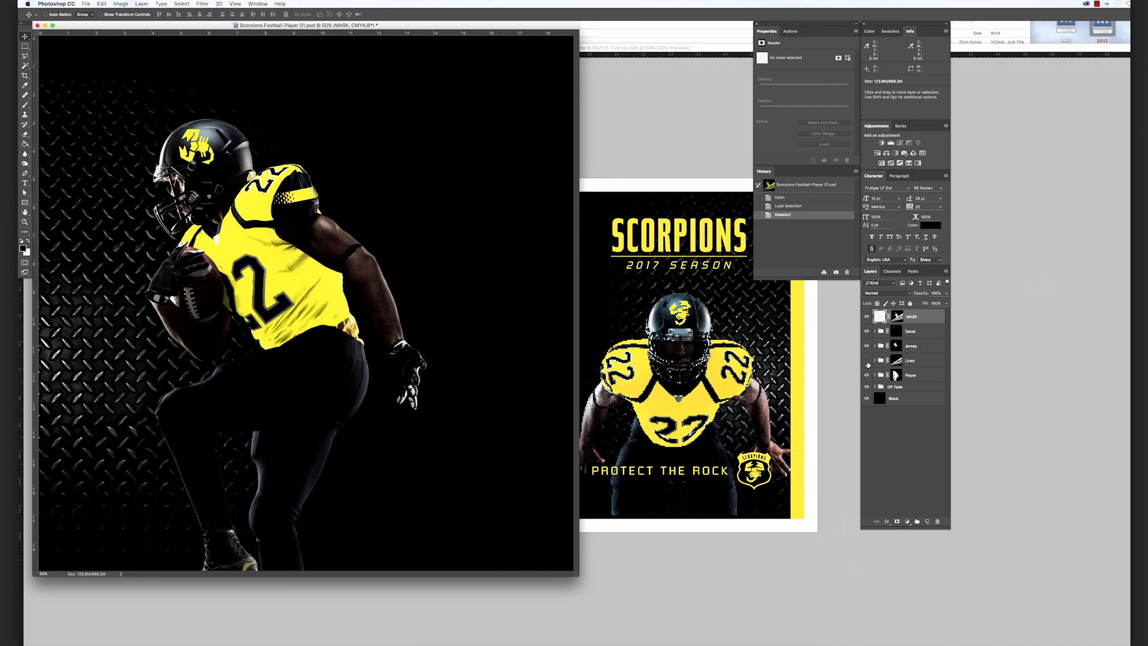
left_click(867, 360)
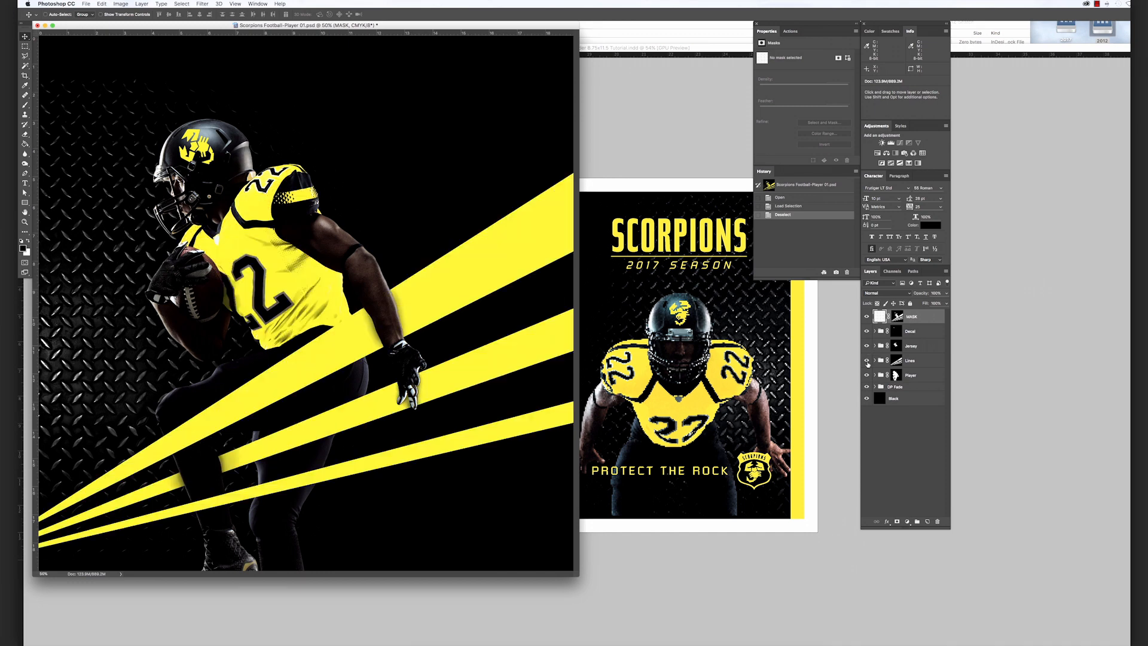
left_click(867, 332)
left_click(867, 332)
key("backslash")
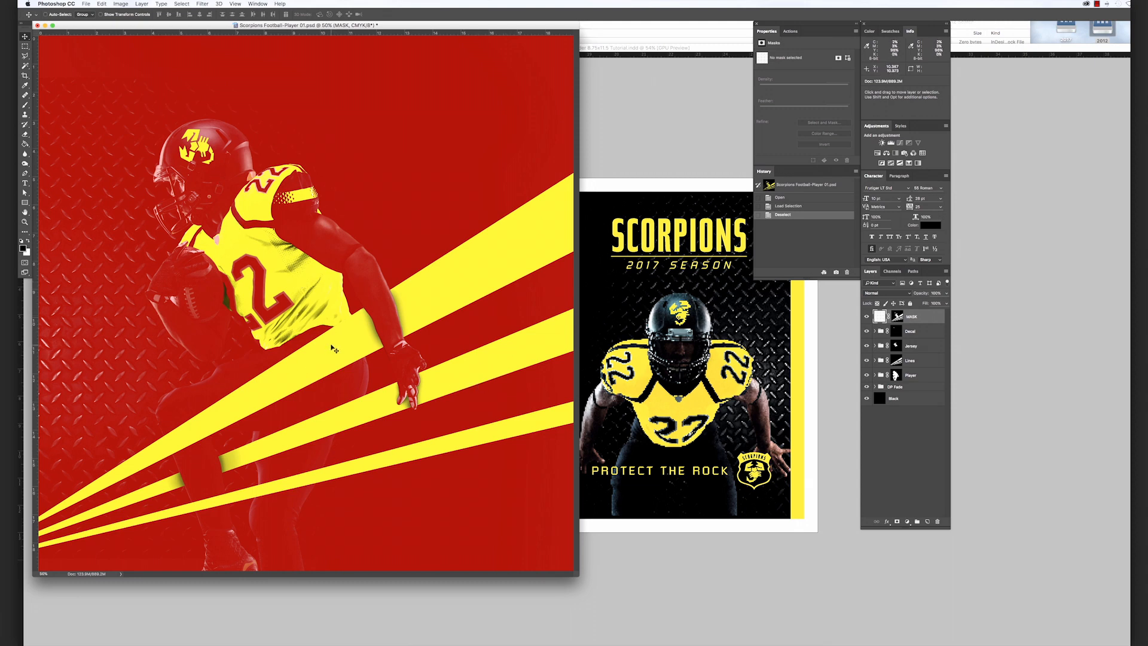
key("backslash")
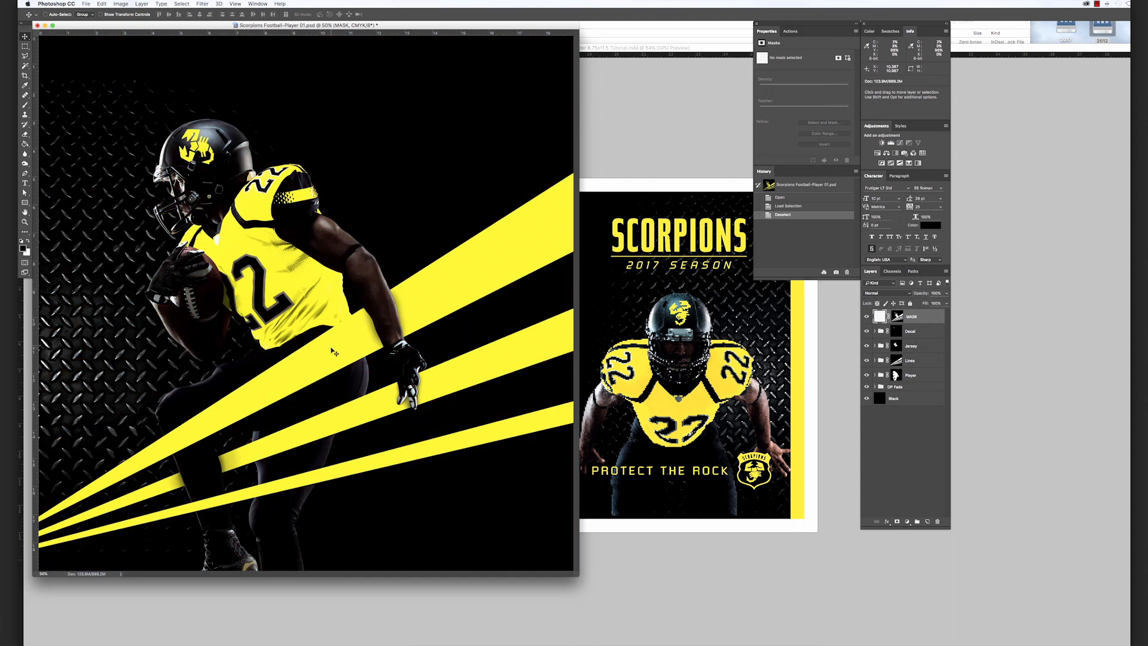
Merge all layers and groups from Decal down to Black into one layer and name it Player.
left_click(922, 331)
left_click(924, 399, "shift")
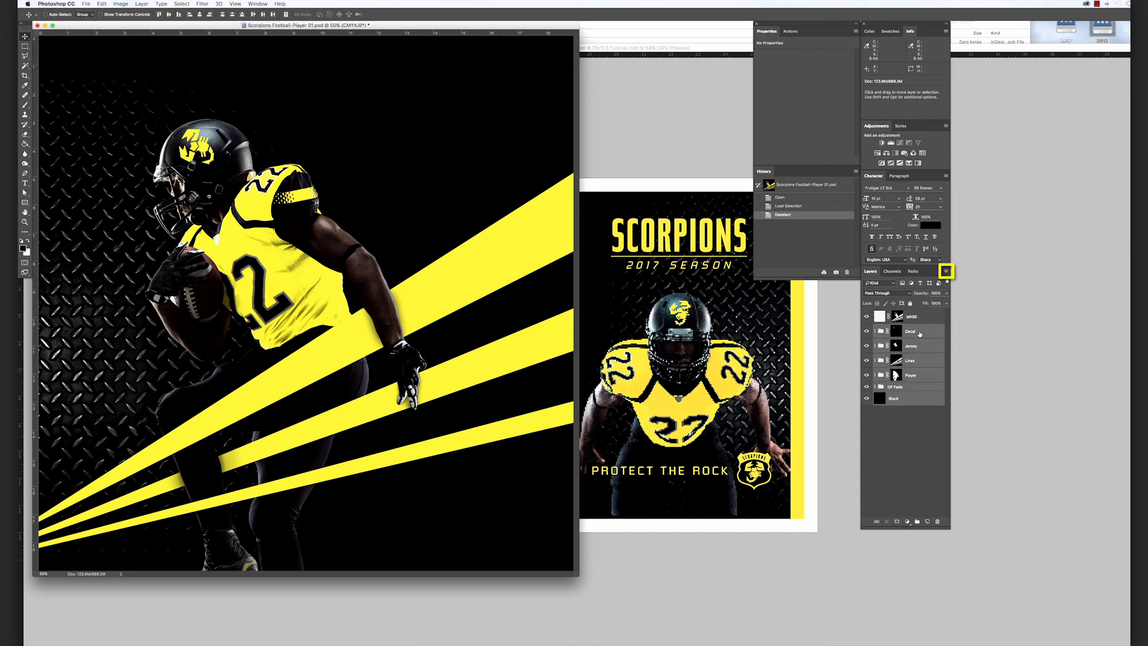
left_click(946, 272)
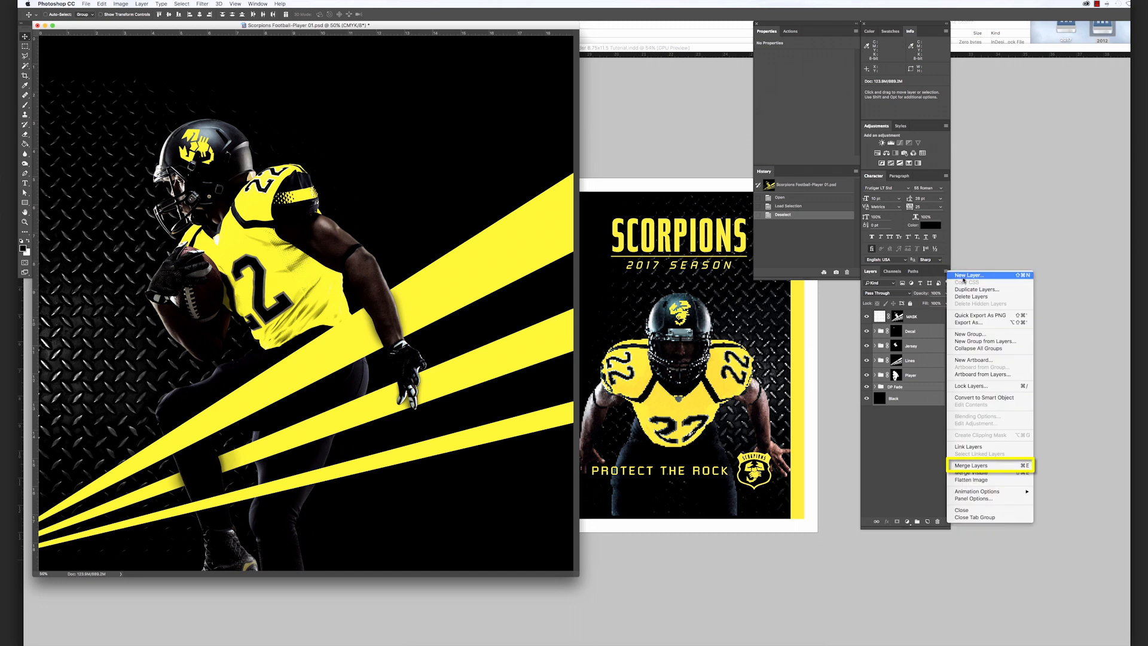
left_click(998, 466)
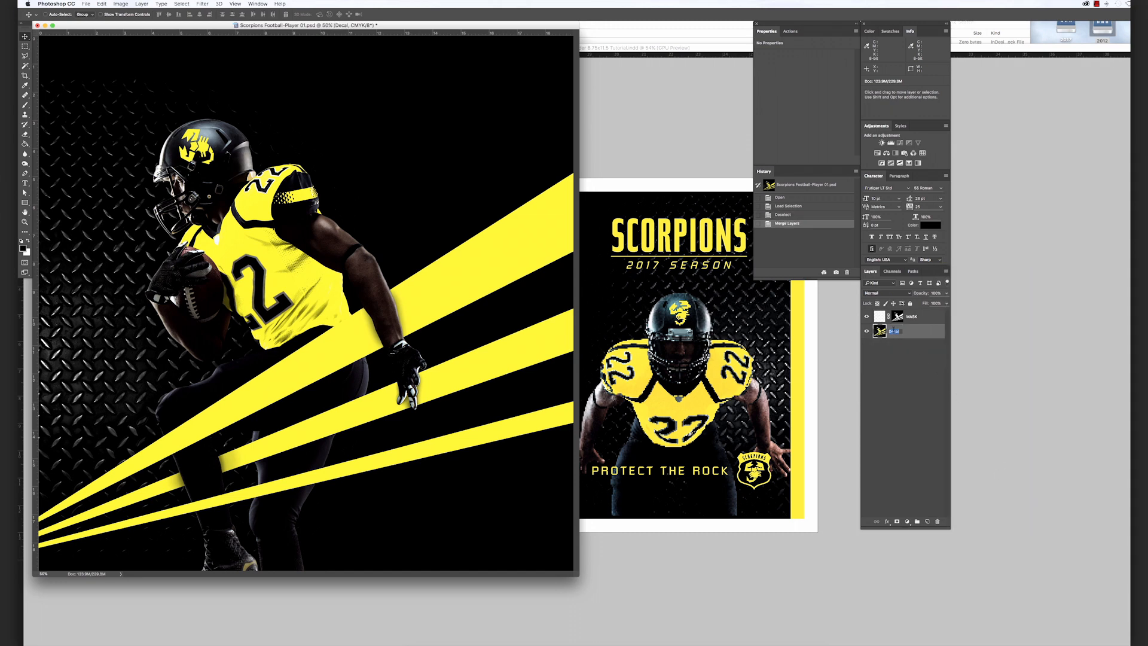
type("F")
key("Return")
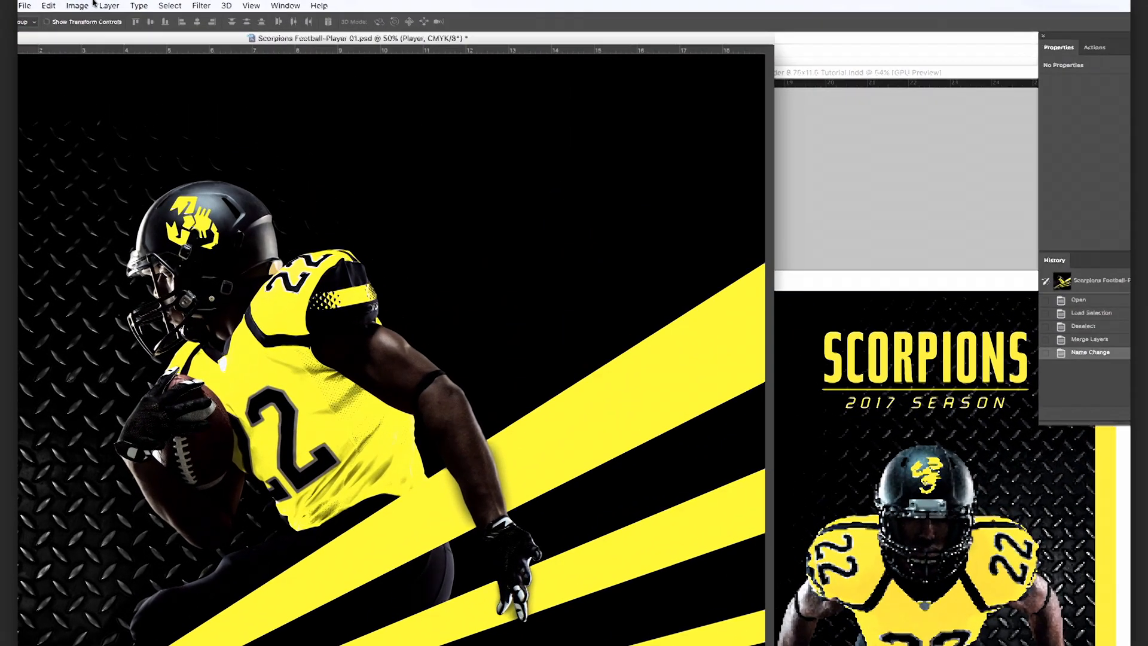
Check that the image's color mode is set to CMYK.
left_click(121, 3)
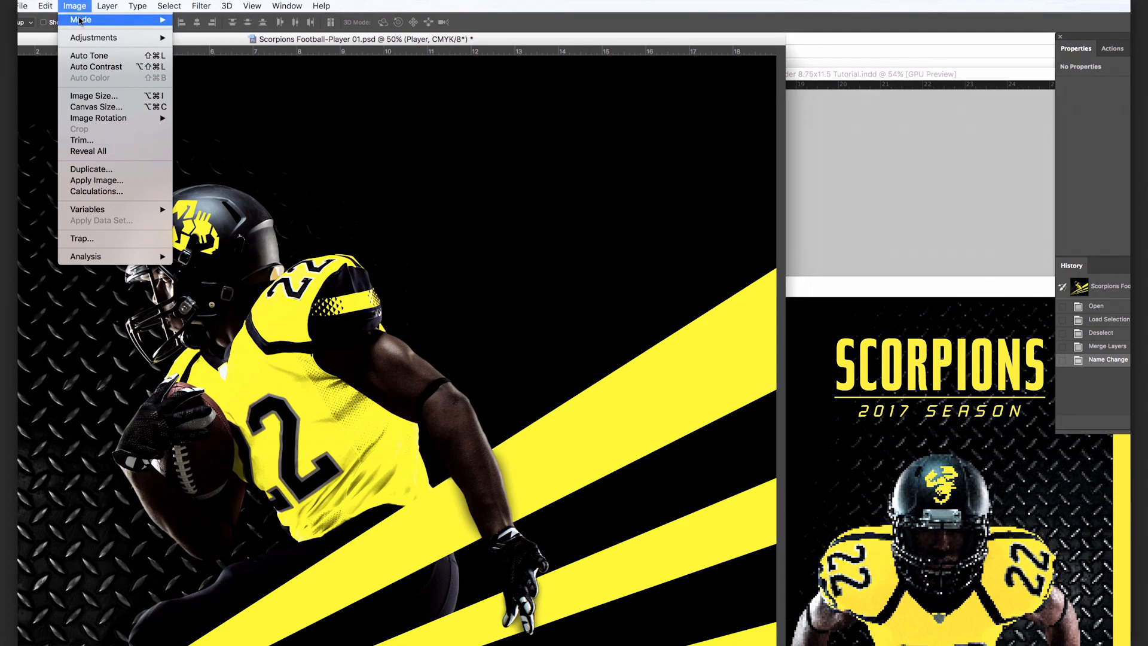
mouse_move(81, 21)
left_click(221, 80)
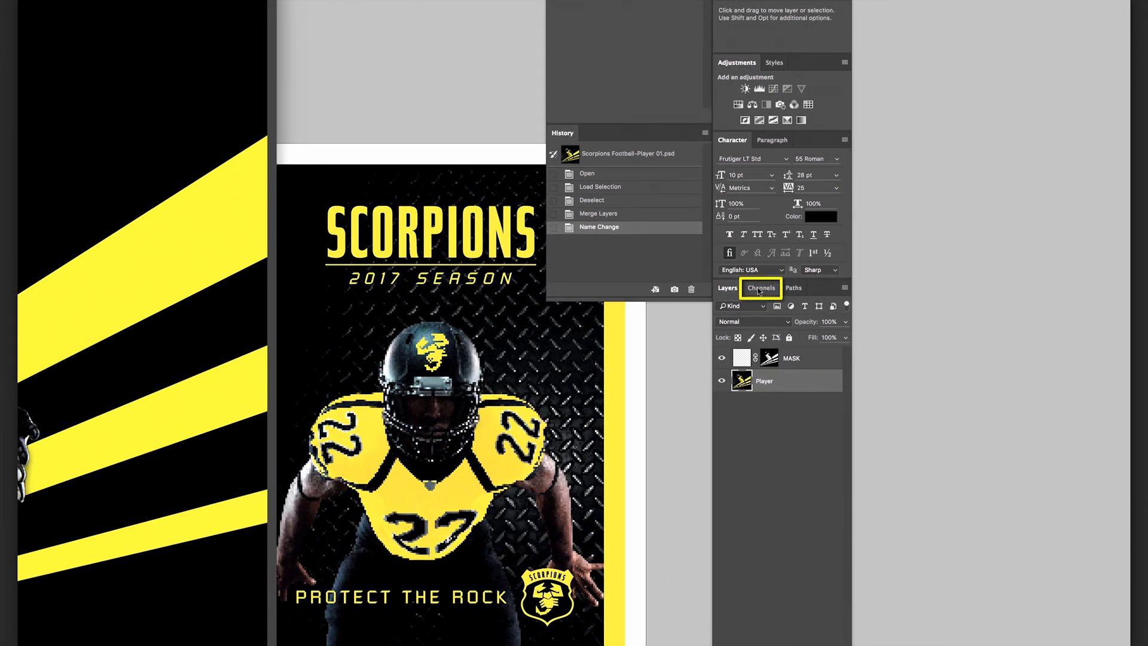
Create a spot channel named NeonY with a yellow ink color and 0% solidity, and return to the layer list.
left_click(759, 289)
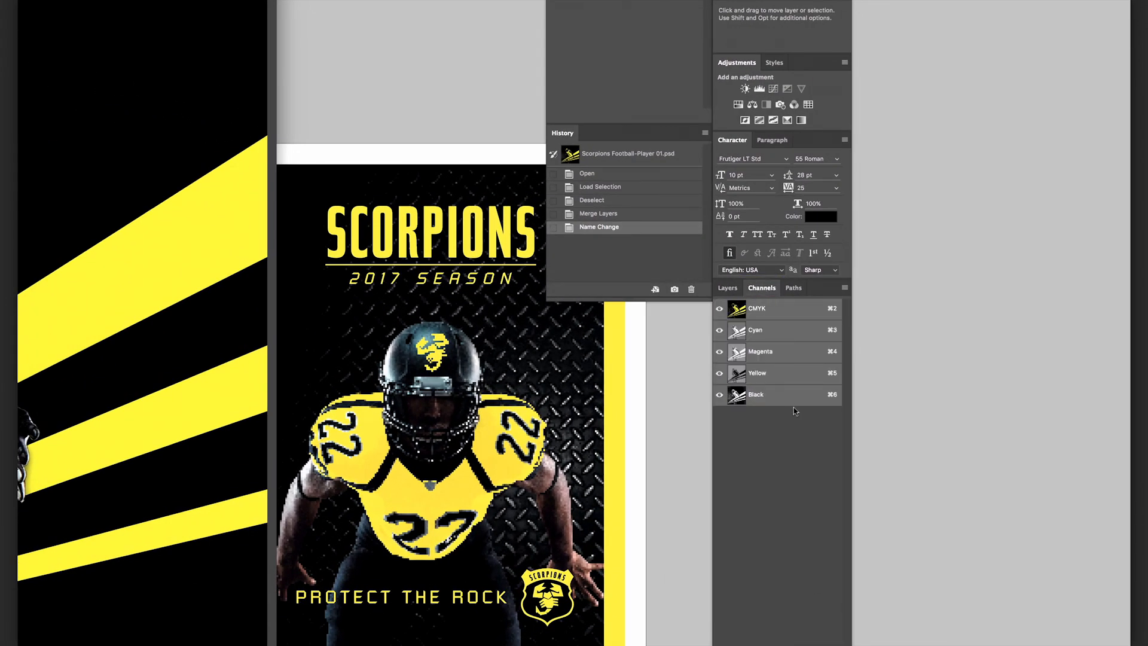
left_click(845, 290)
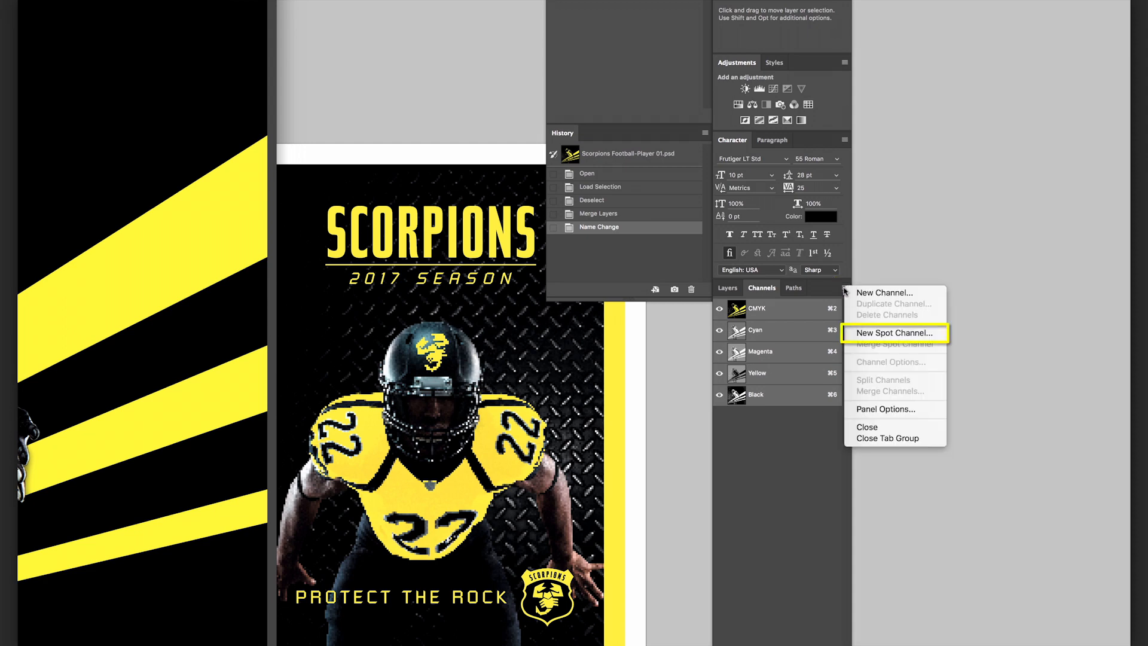
left_click(937, 333)
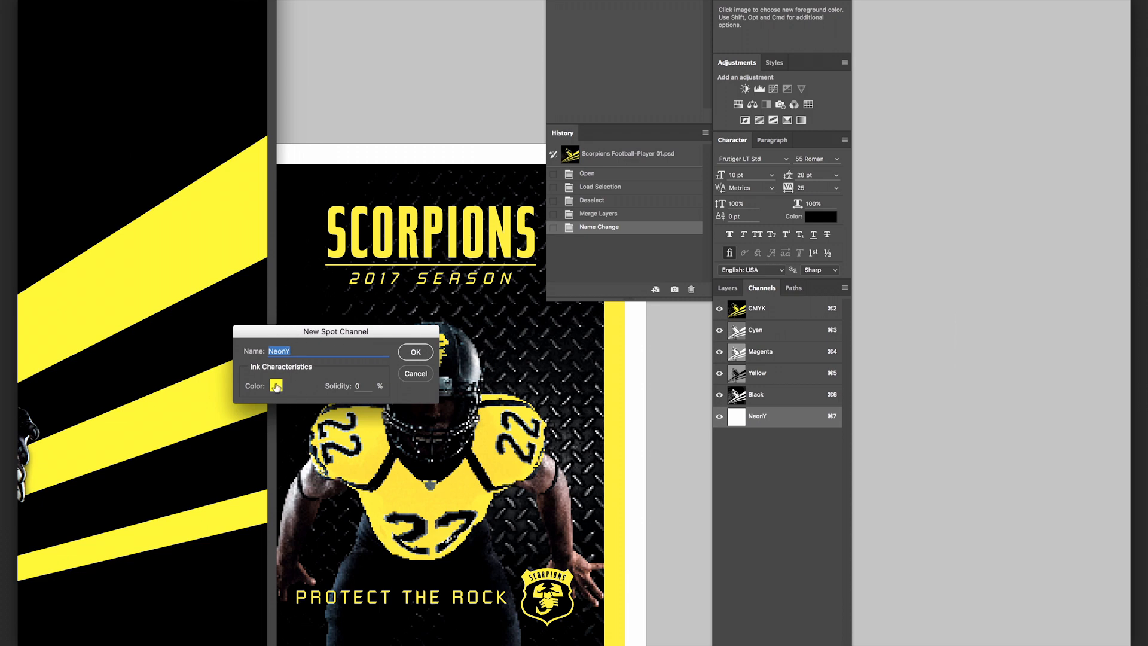
left_click(415, 352)
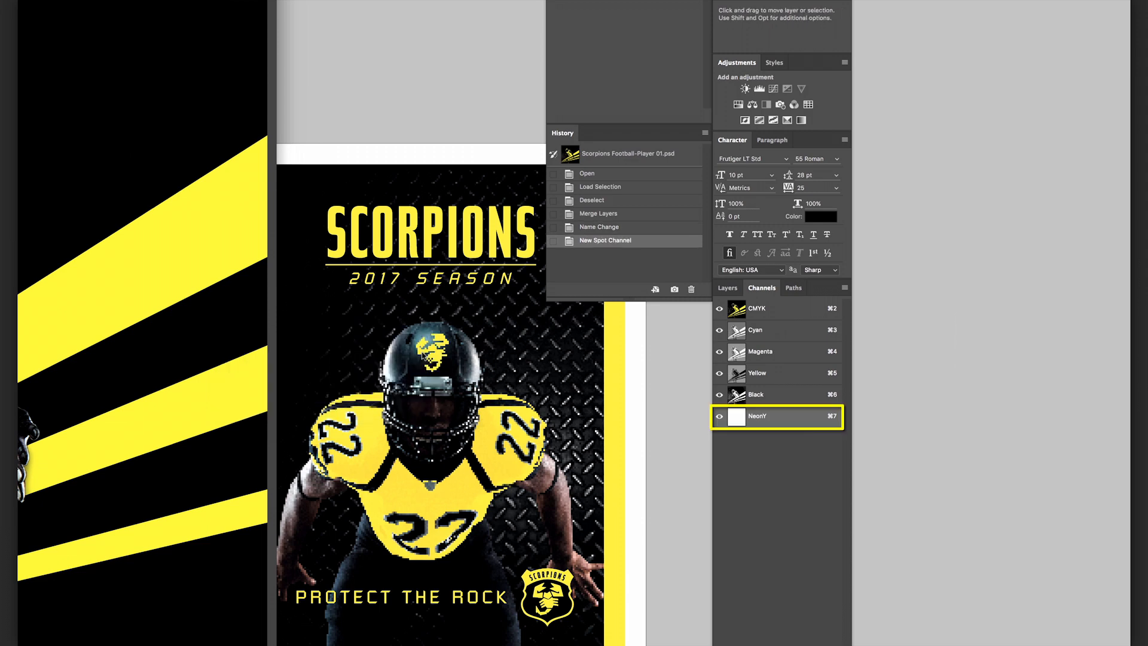
left_click(728, 289)
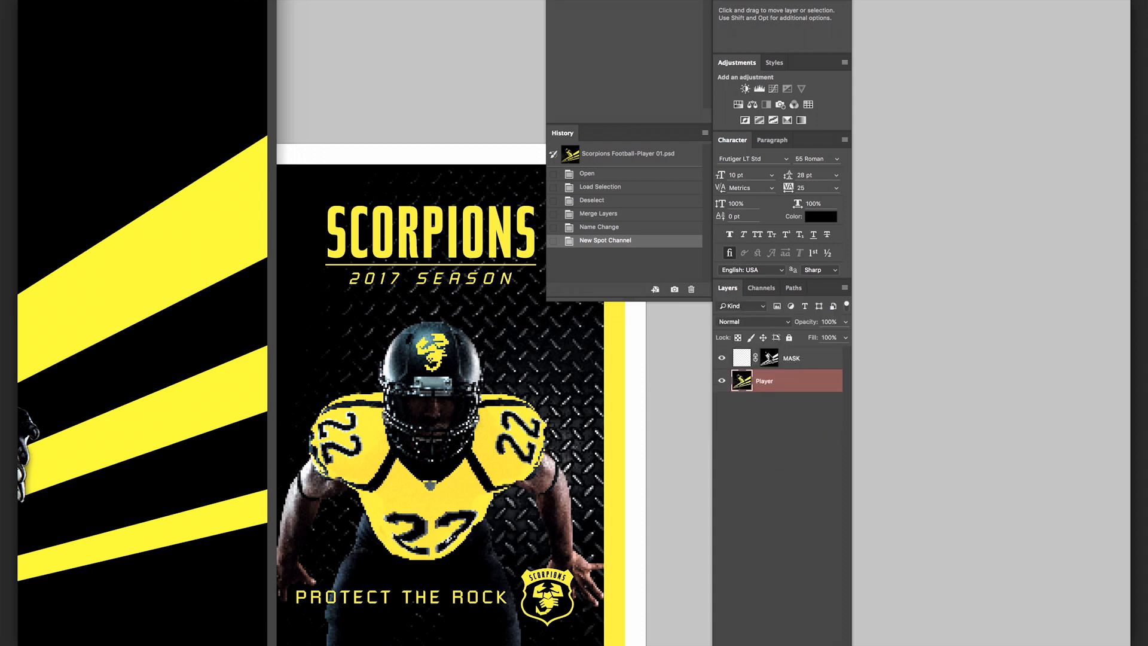
Load the MASK layer's mask as a selection and cut that area out of the Player layer's Yellow channel.
right_click(771, 358)
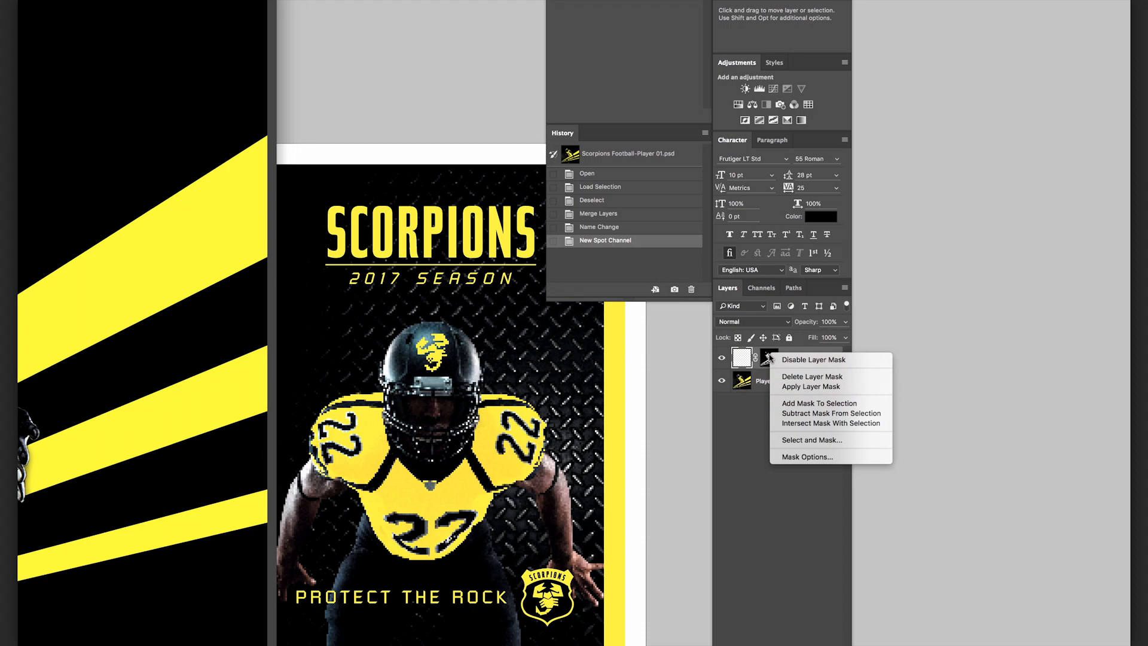
left_click(819, 403)
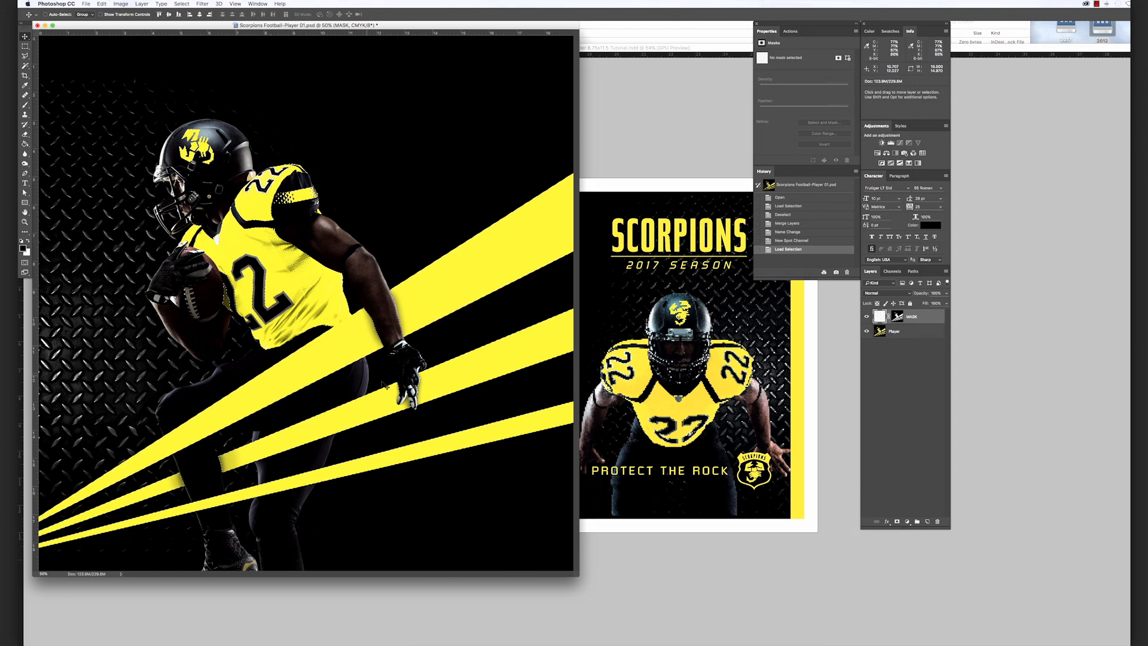
left_click(913, 334)
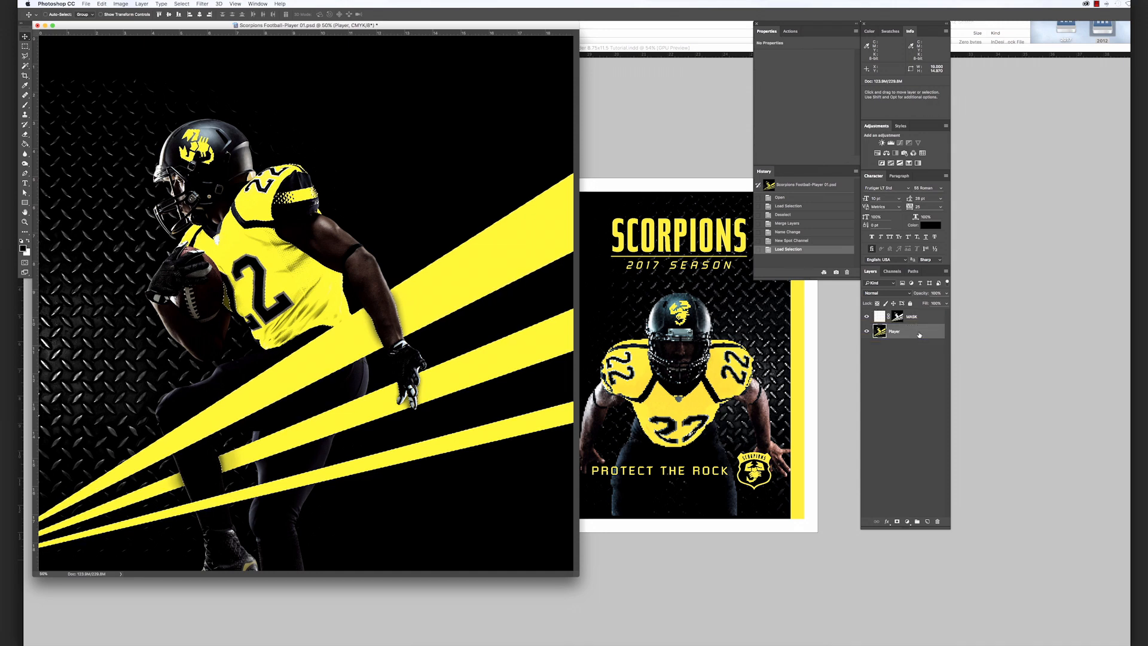
left_click(894, 273)
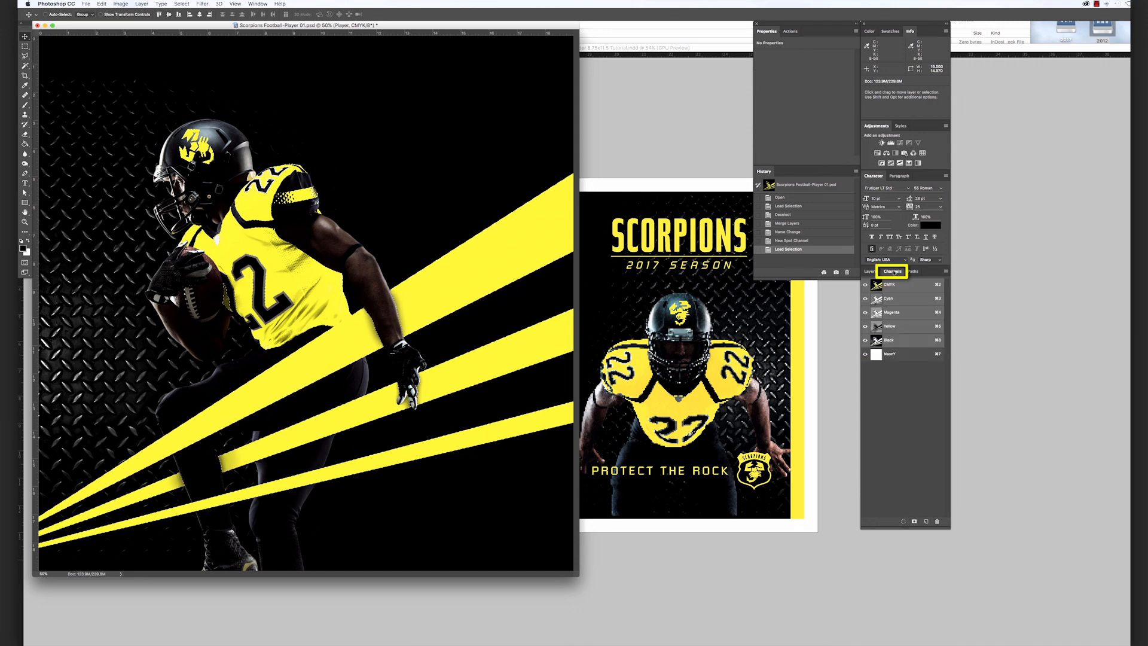
left_click(910, 328)
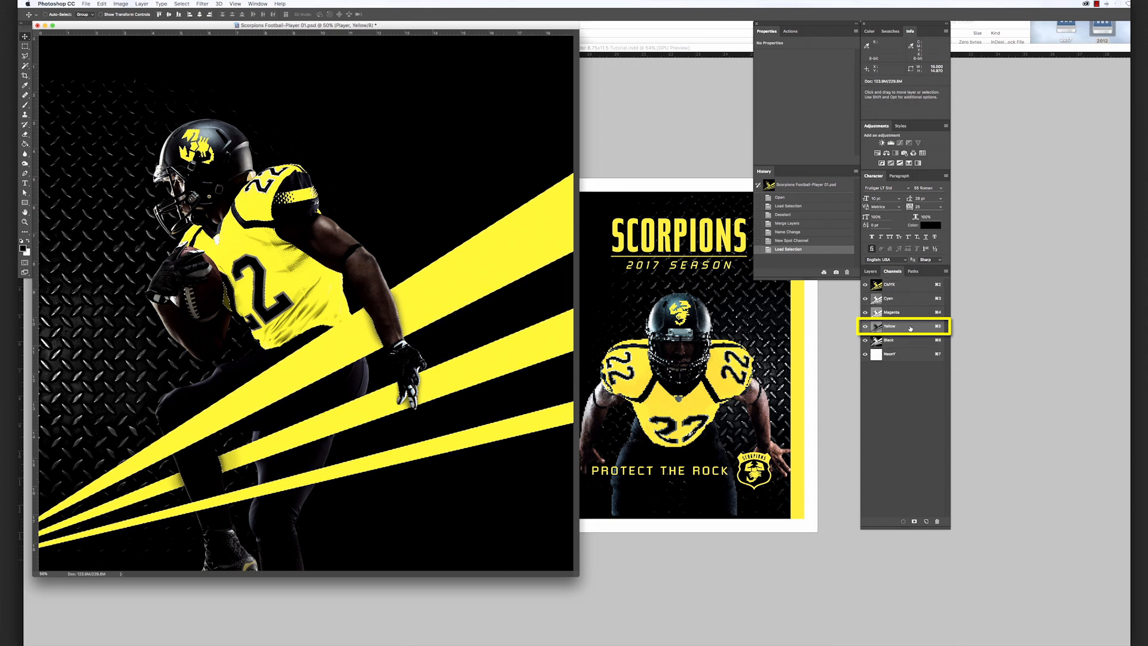
left_click(101, 3)
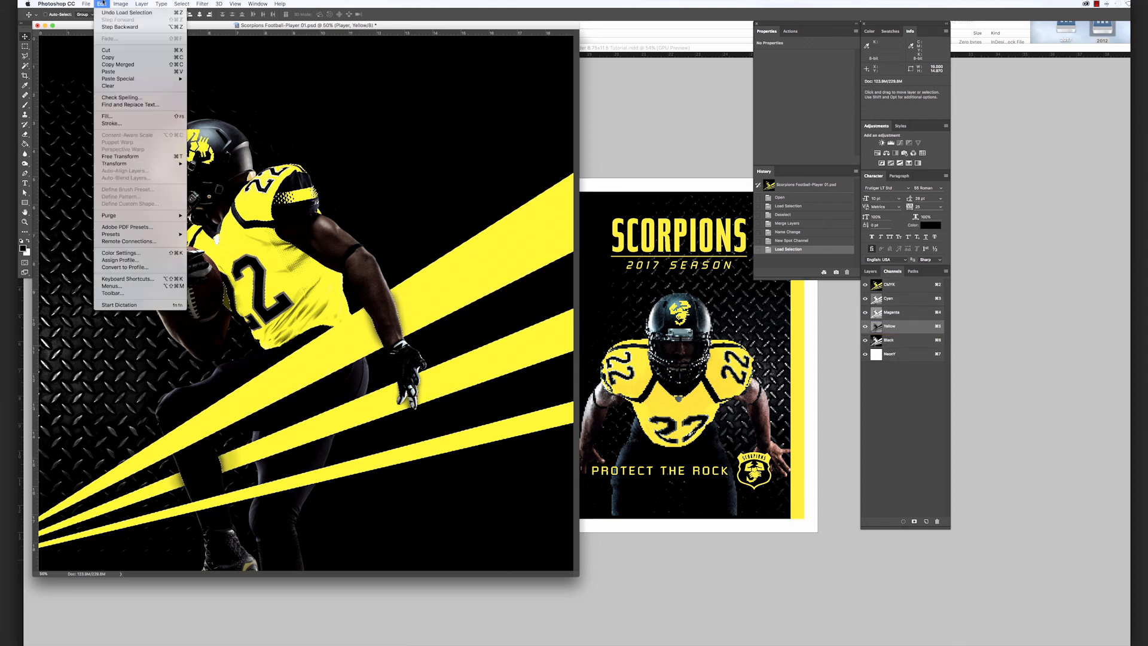
left_click(107, 51)
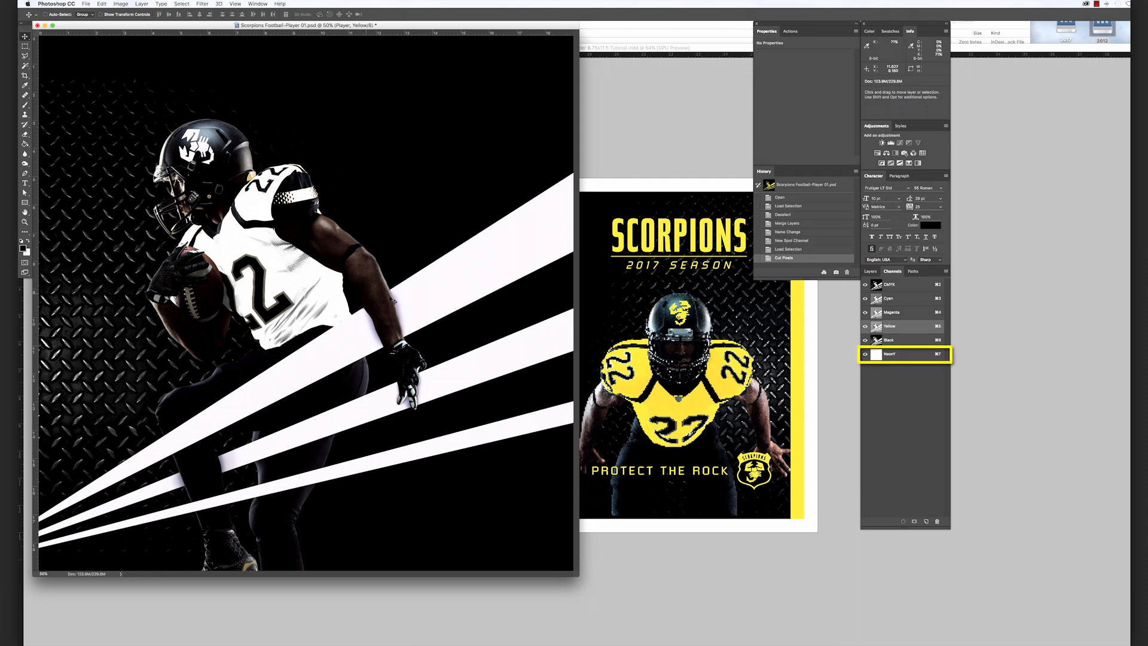
Paste the cut pixels in place into the NeonY channel, clear the selection and return to the layer list.
left_click(918, 357)
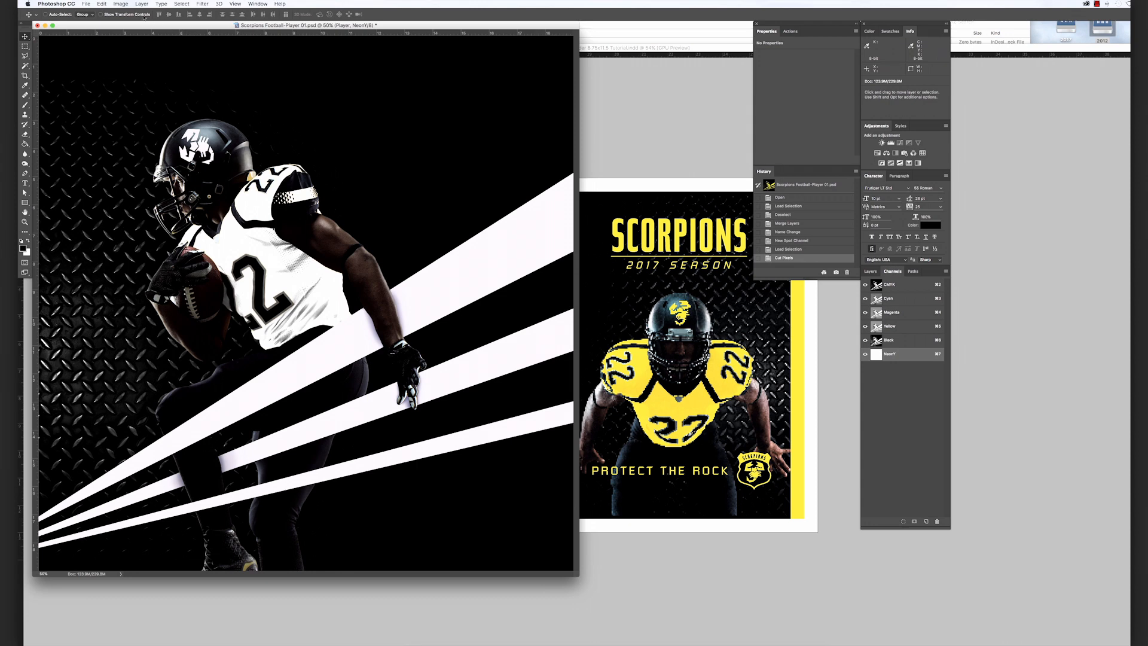
left_click(103, 4)
mouse_move(144, 78)
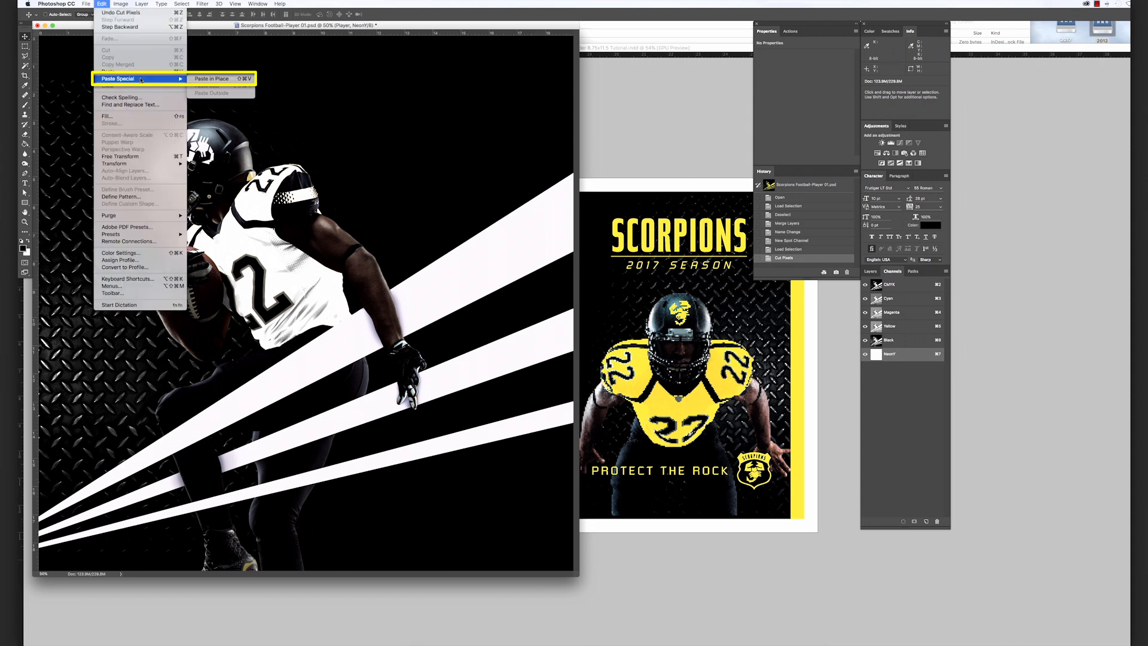
left_click(234, 81)
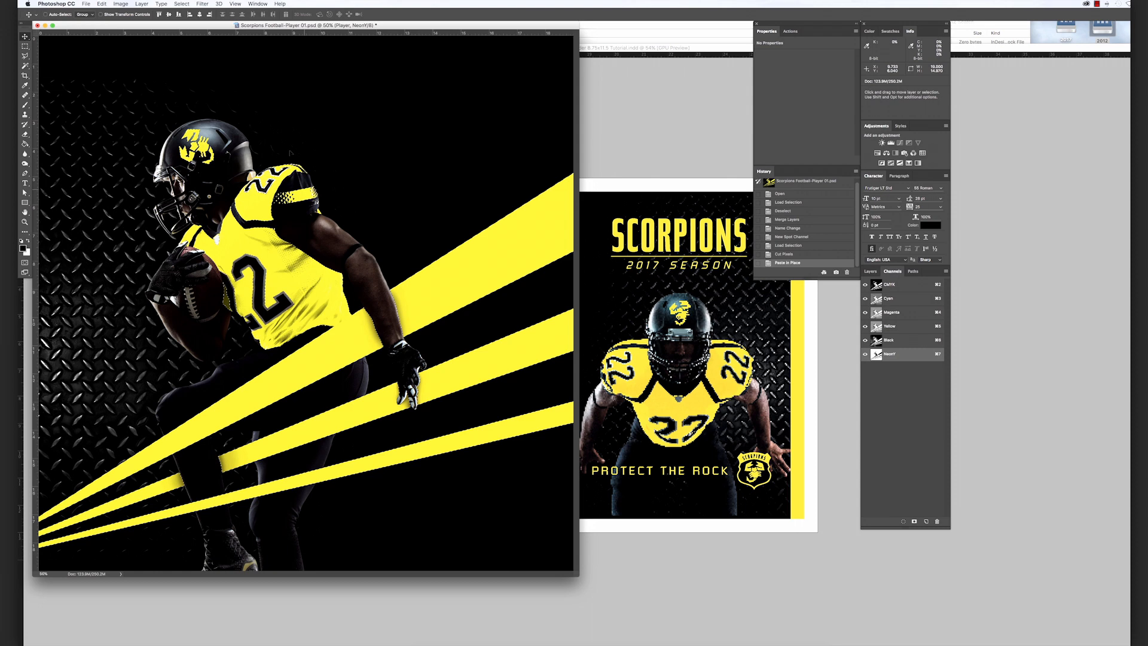
left_click(181, 3)
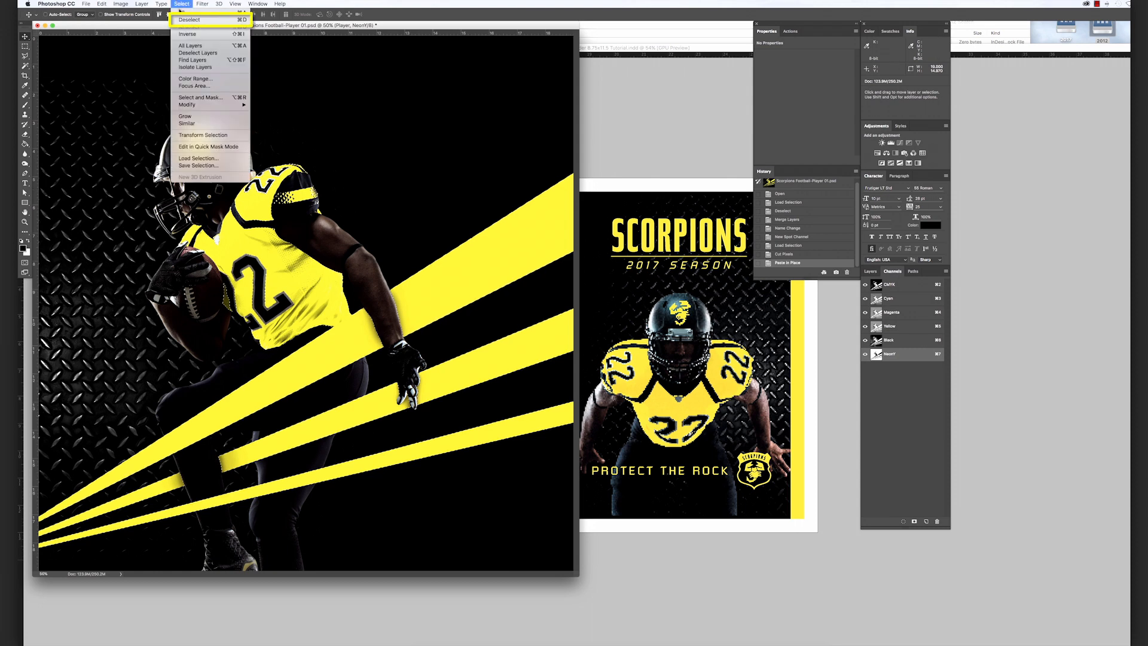
left_click(182, 20)
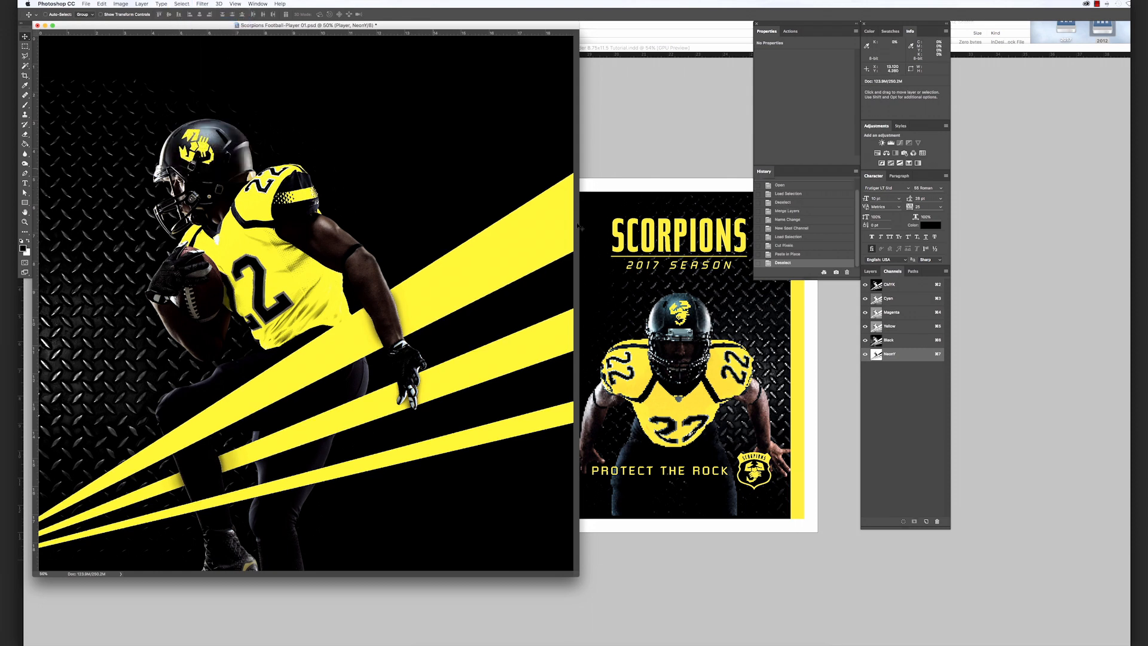
left_click(871, 272)
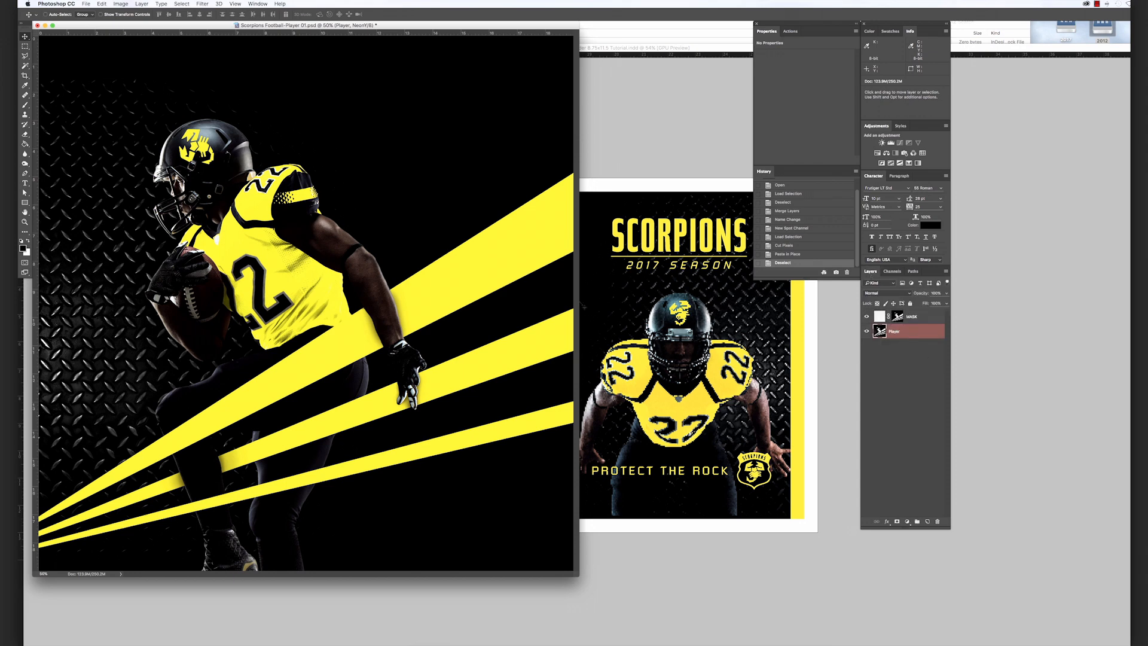
Save the image as a new Photoshop file named Scorpions Football-Player 01 - Neon.psd in the same folder.
left_click(86, 4)
left_click(97, 81)
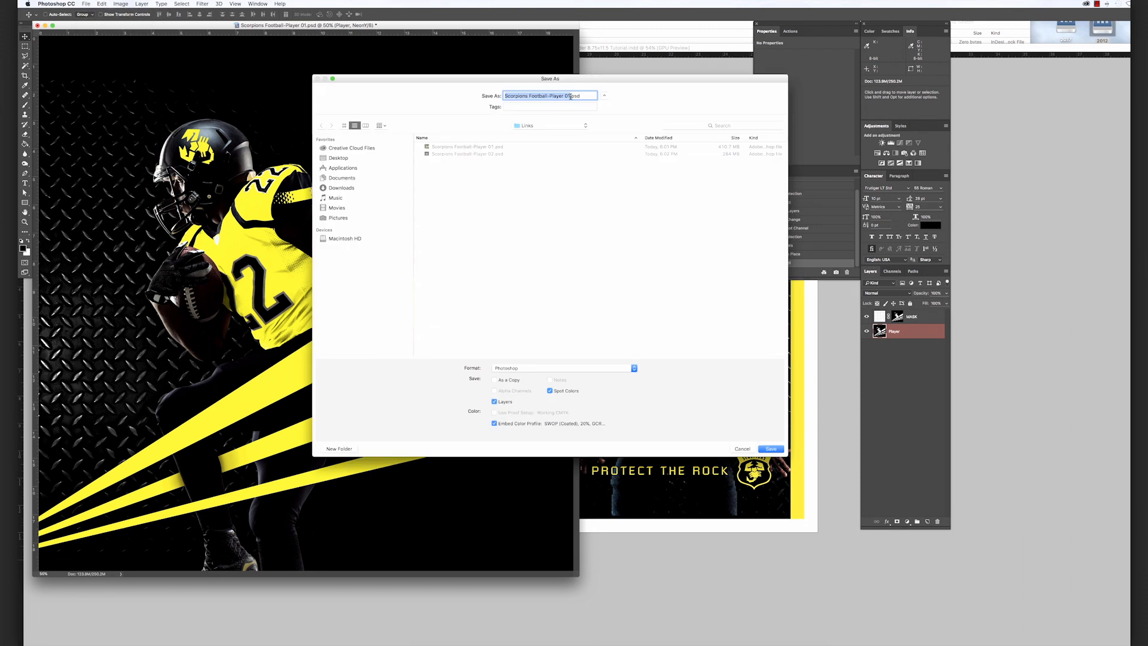
key("Right")
type("- Neon")
left_click(764, 450)
Switch to InDesign and relink the Player 01 image to Scorpions Football-Player 01 - Neon.psd.
key("super+Tab")
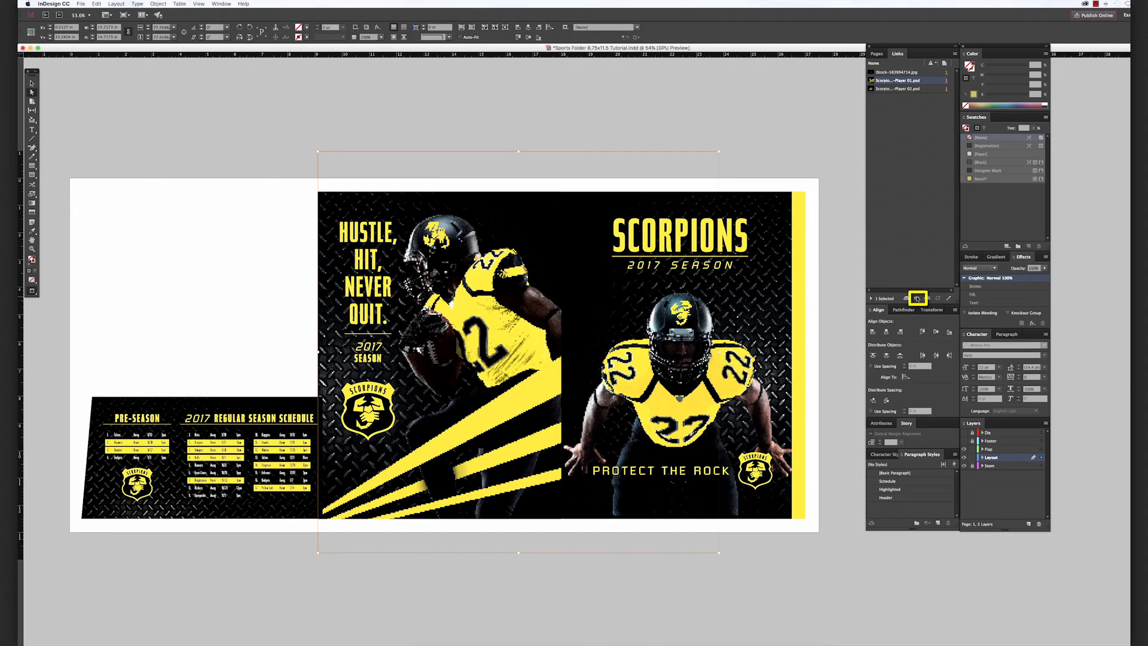
left_click(918, 298)
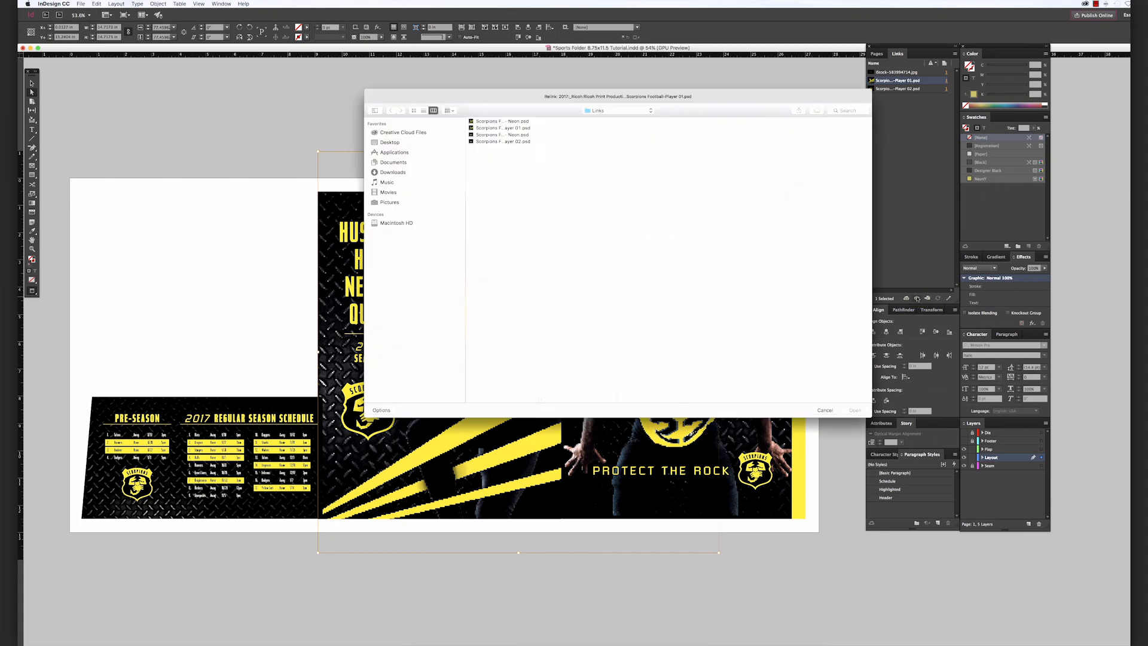
left_click(509, 123)
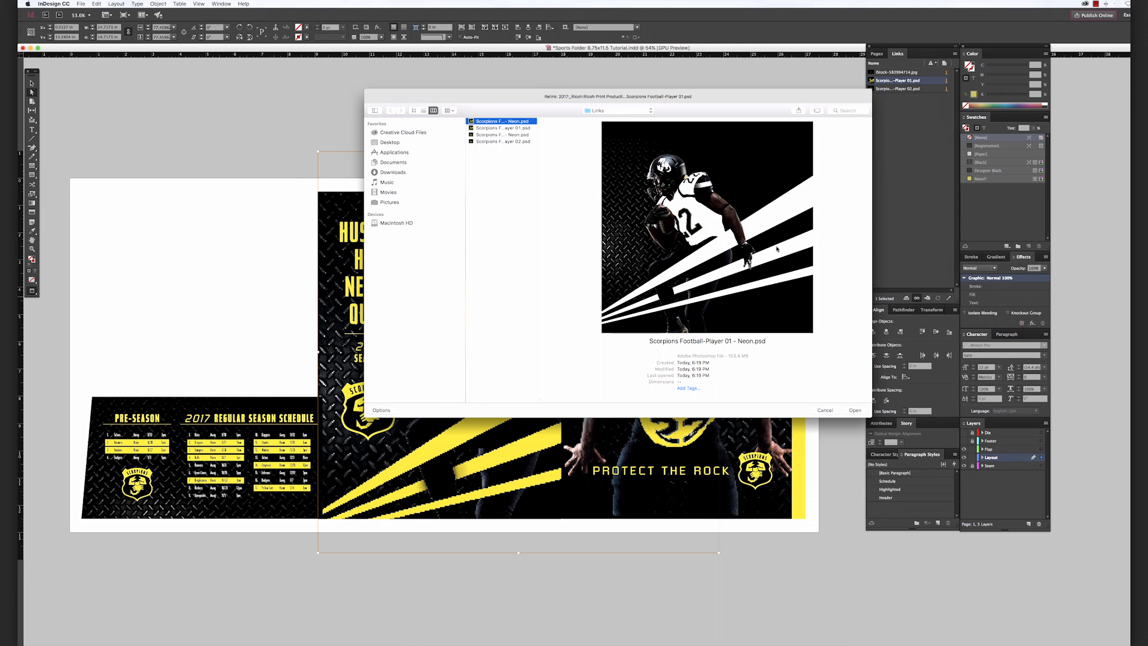
left_click(855, 410)
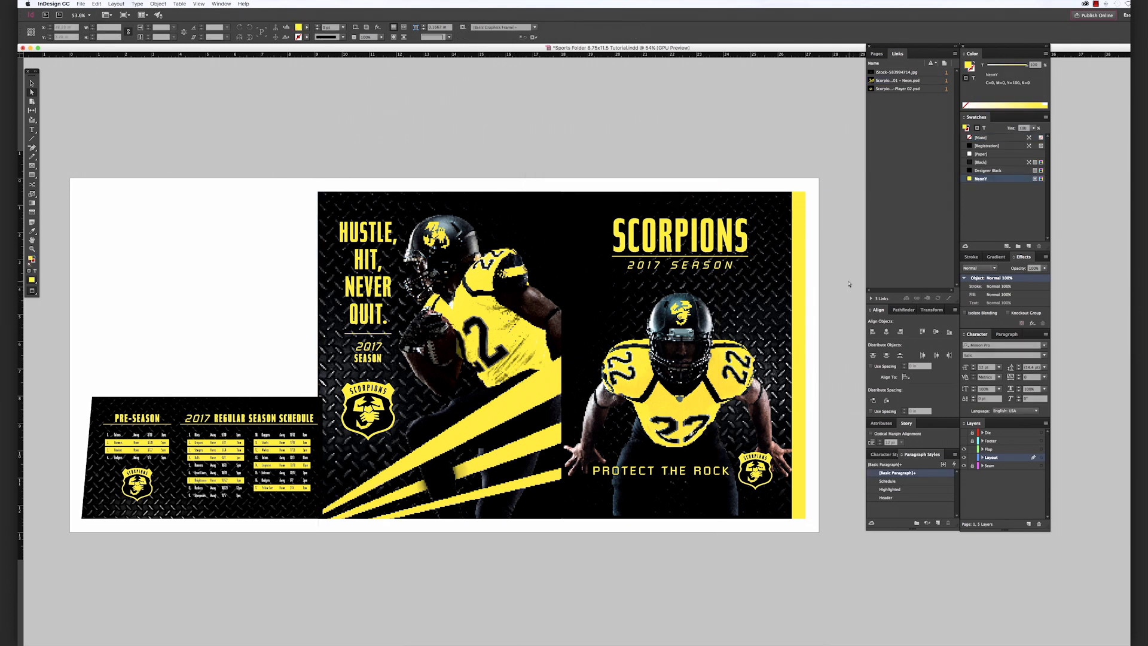
Open the front cover's linked image, Scorpions Football-Player 02.psd, for editing in Photoshop.
left_click_drag(836, 285, 834, 285)
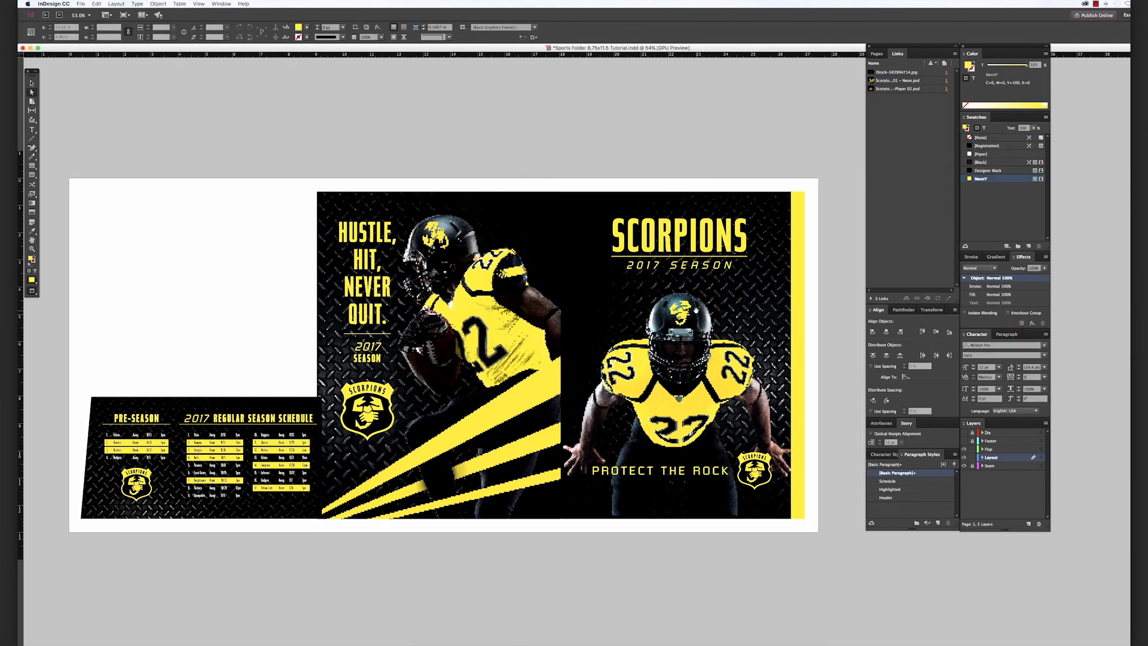
left_click(698, 310)
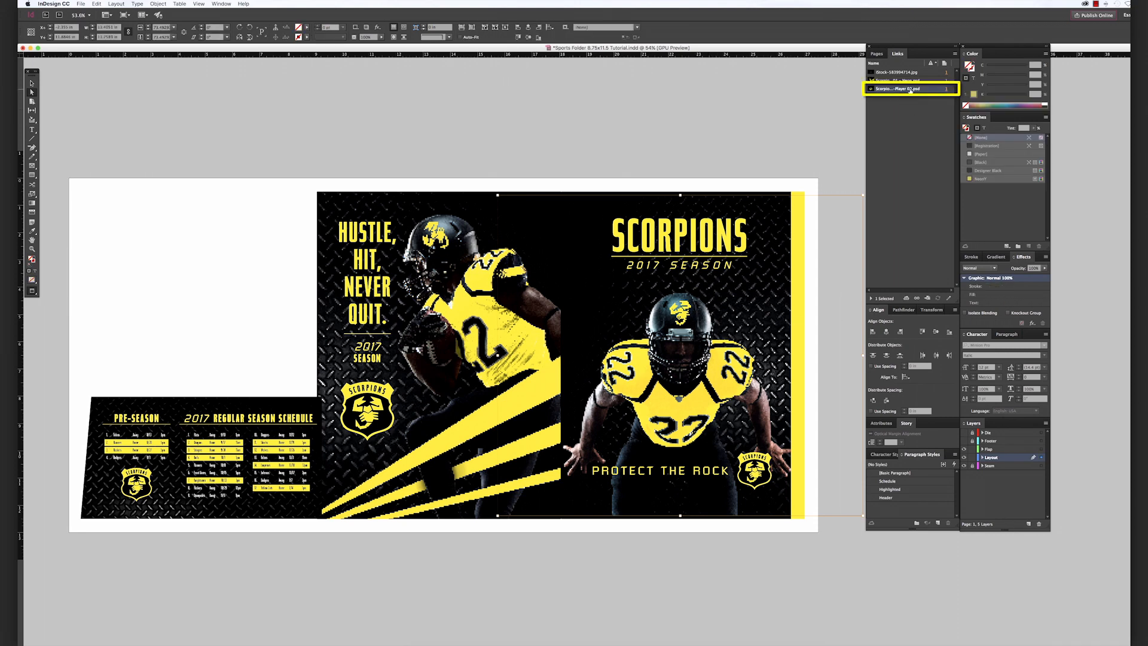
right_click(910, 89)
left_click(933, 155)
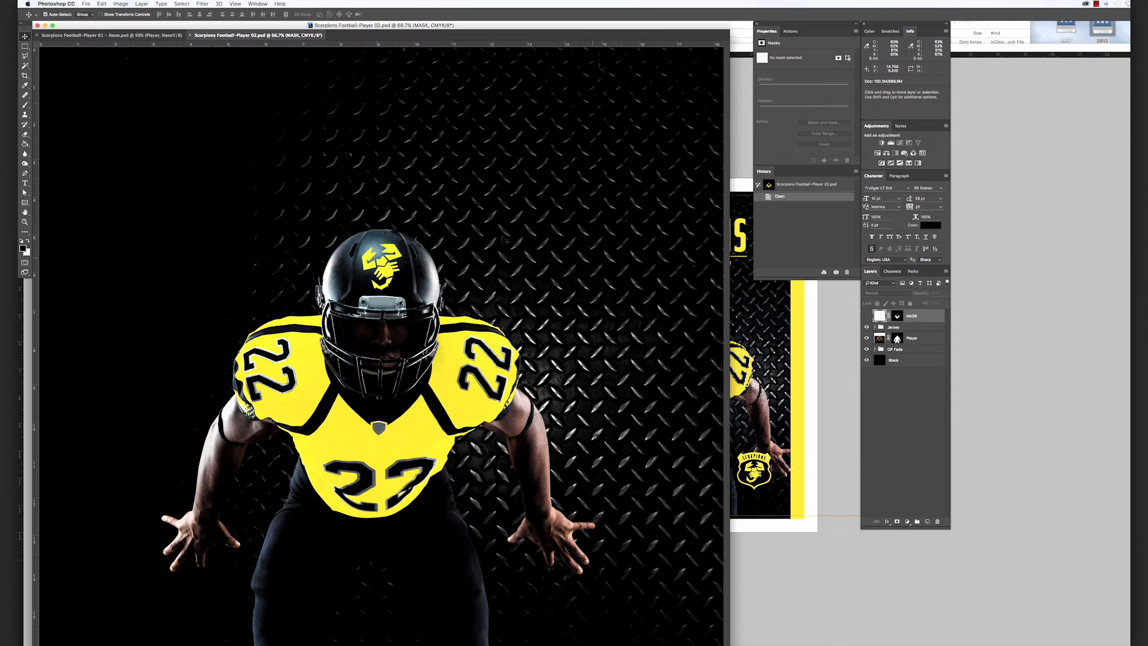
key("super+minus")
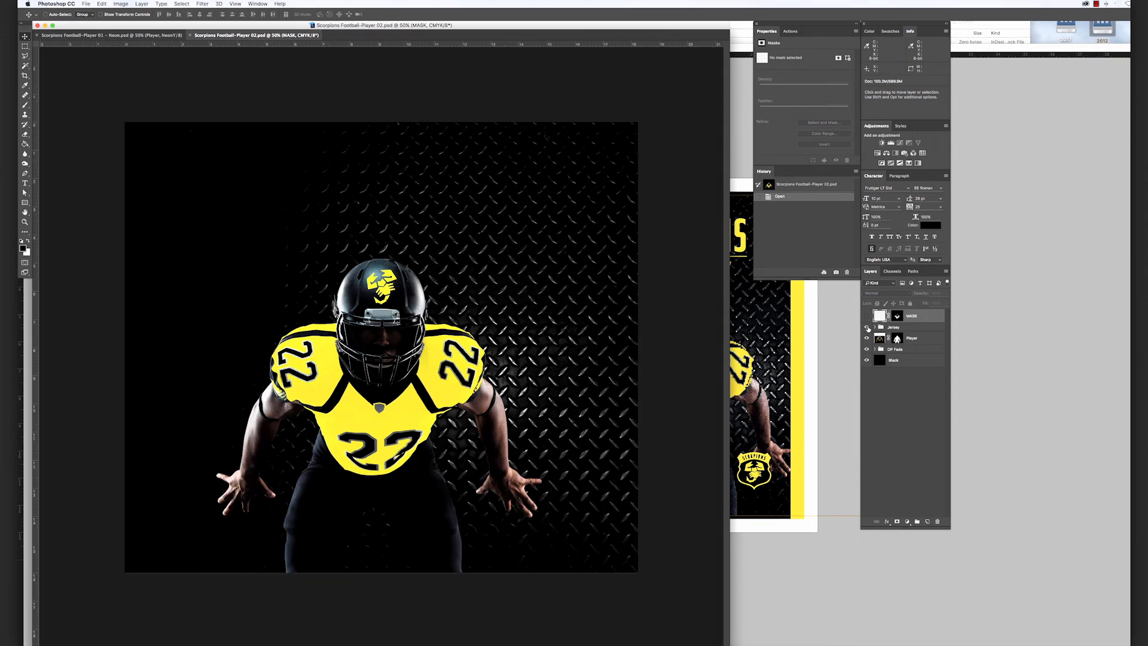
Inspect the Jersey group by hiding and reshowing it, and preview the MASK layer's mask as an overlay.
left_click(867, 327)
left_click(867, 328)
key("backslash")
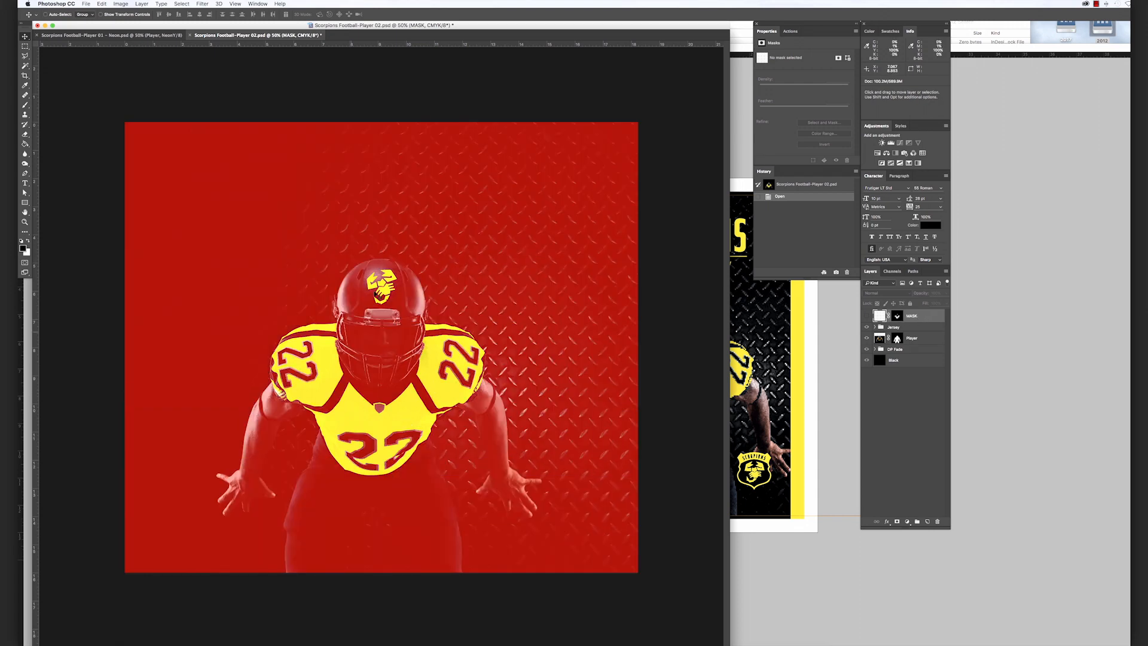
key("backslash")
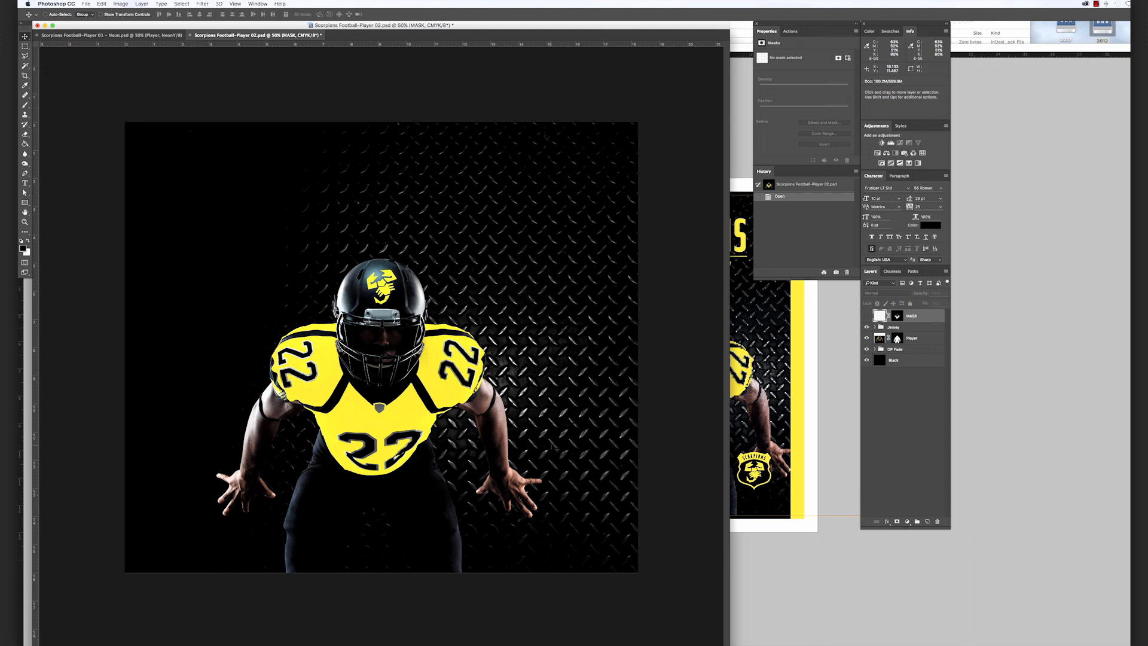
Merge all layers and groups from Jersey down to Black into a single layer.
left_click(924, 328)
left_click(929, 360, "shift")
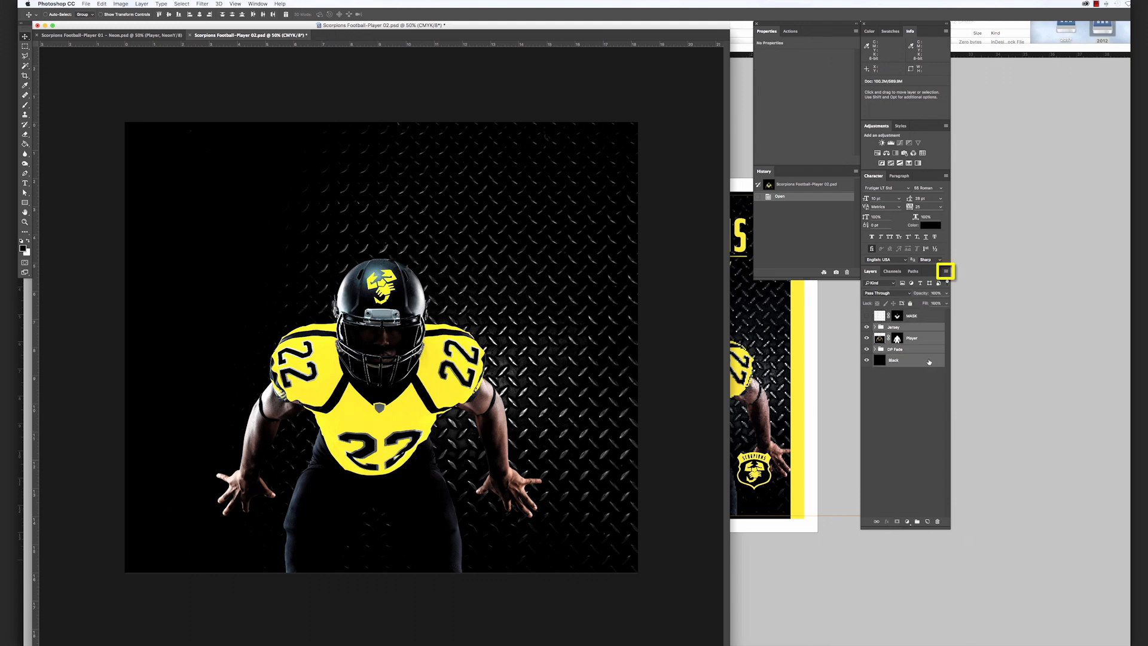
left_click(944, 272)
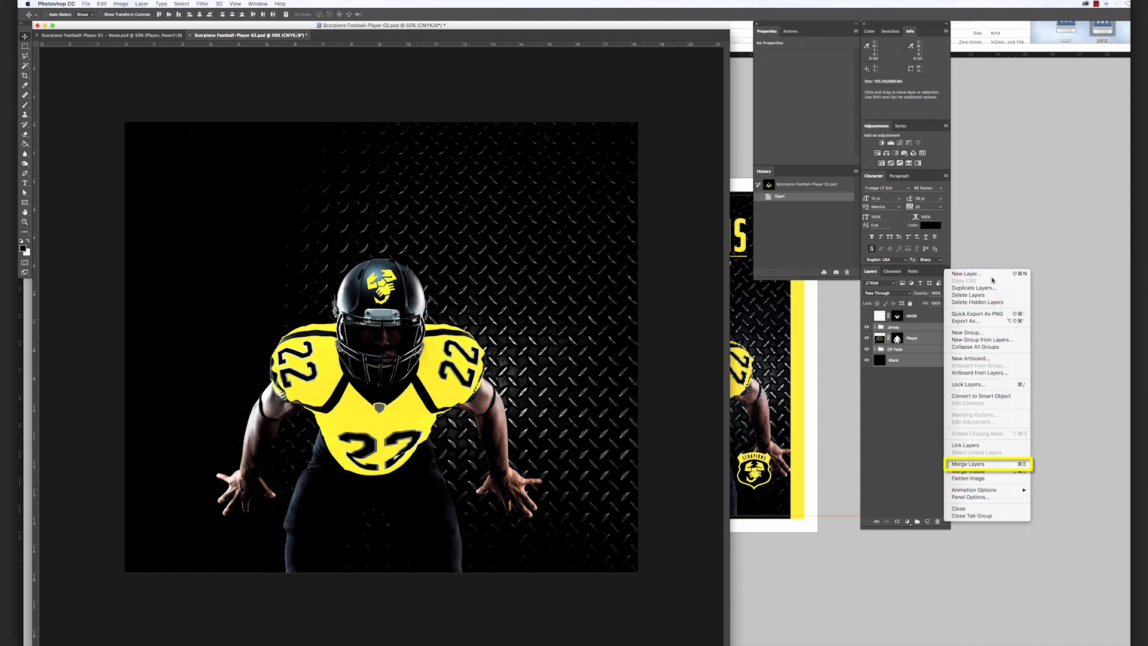
left_click(1014, 466)
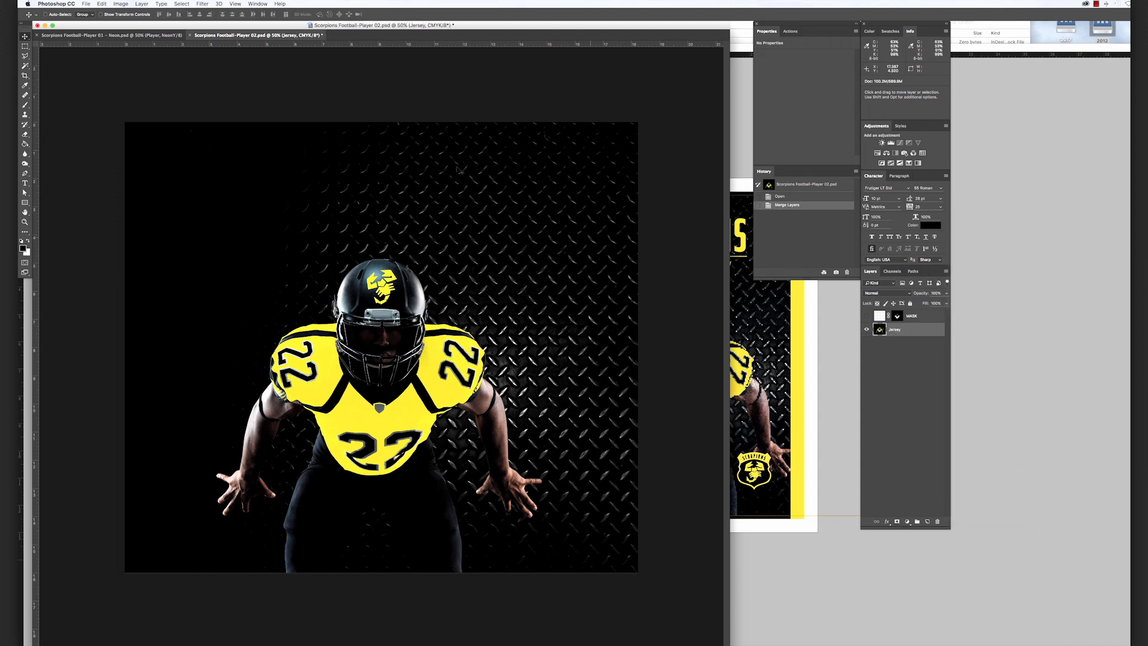
Check that the Player 02 image uses the CMYK color mode.
left_click(126, 5)
mouse_move(143, 12)
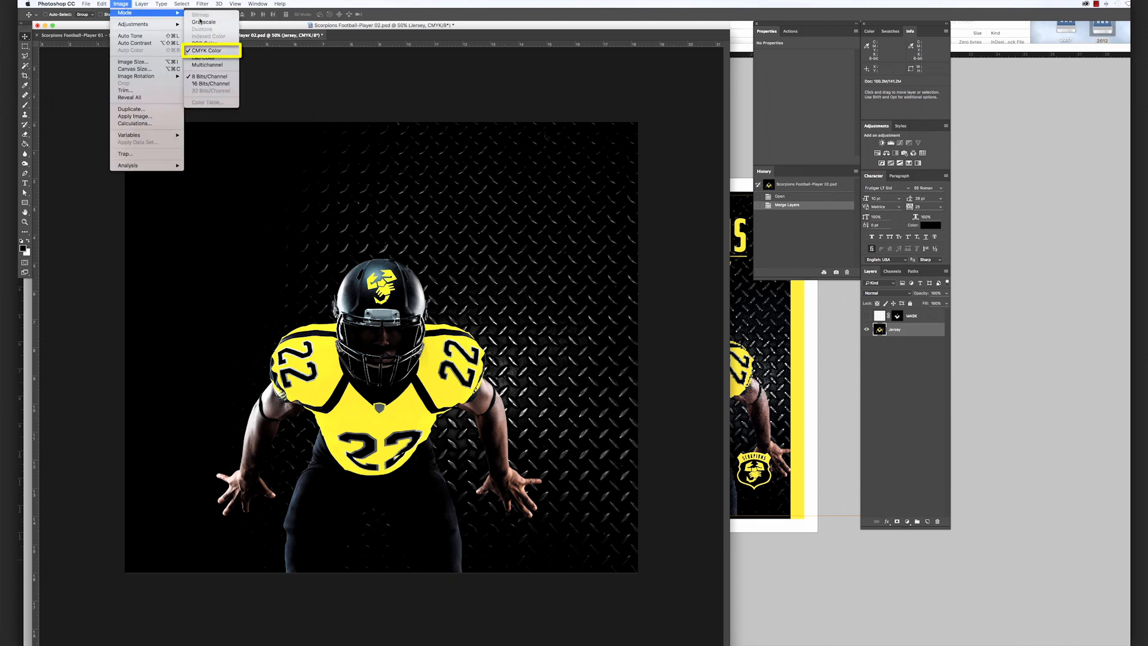
left_click(220, 52)
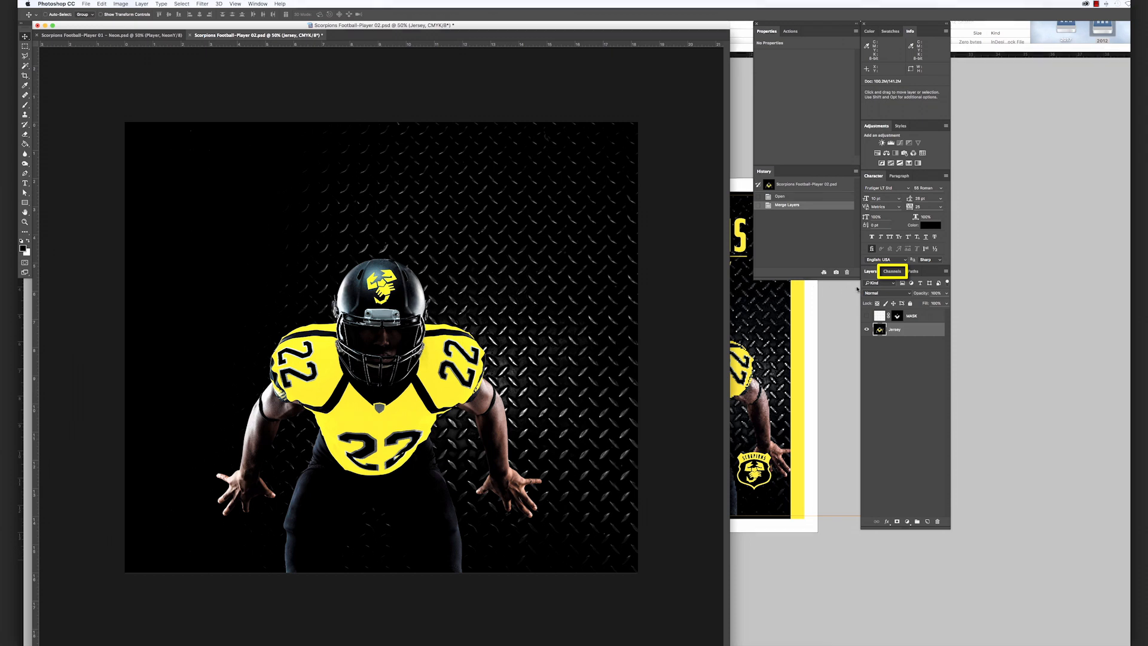
Add a spot channel named NeonY with a yellow ink and 0% solidity to the Player 02 image, and return to the layer list.
left_click(894, 272)
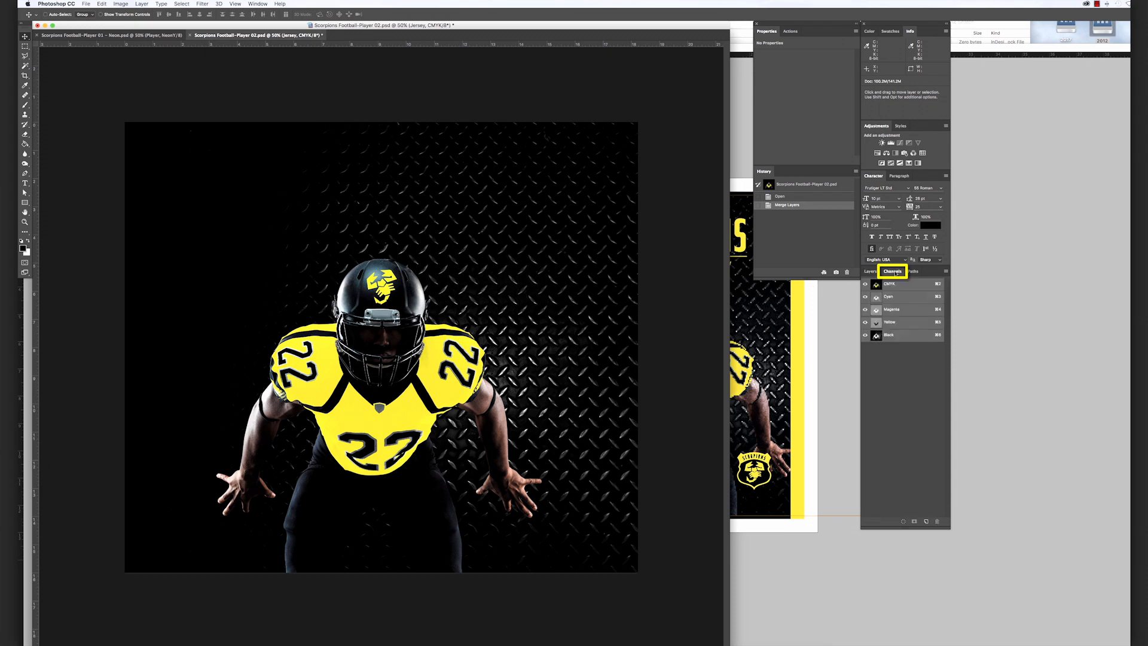
left_click(946, 272)
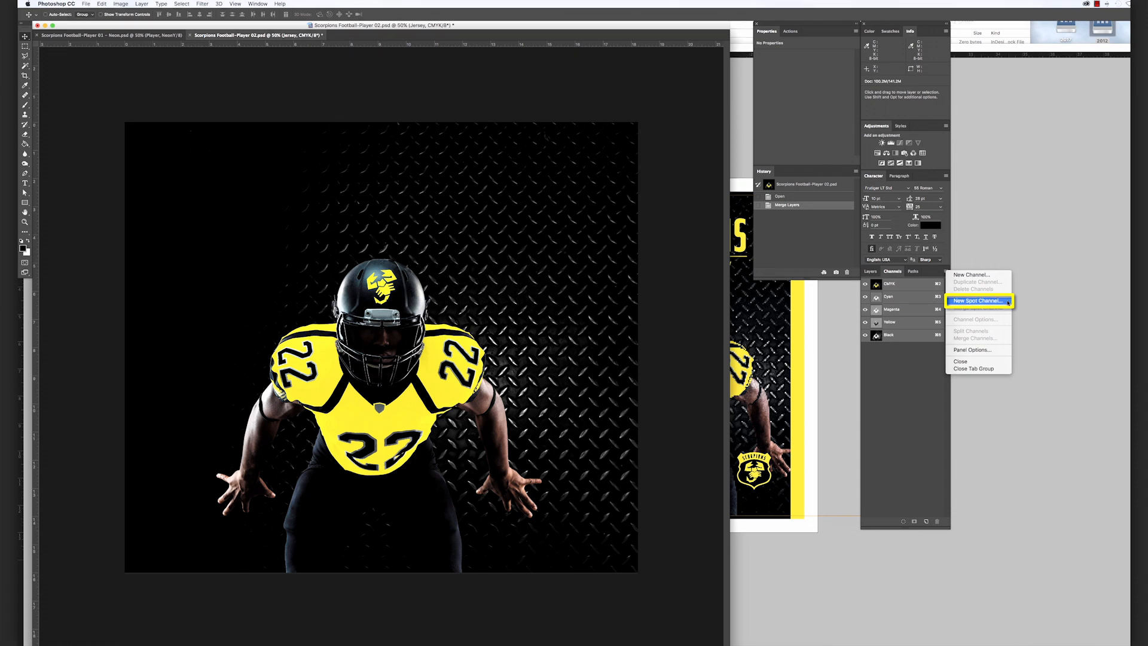
left_click(978, 301)
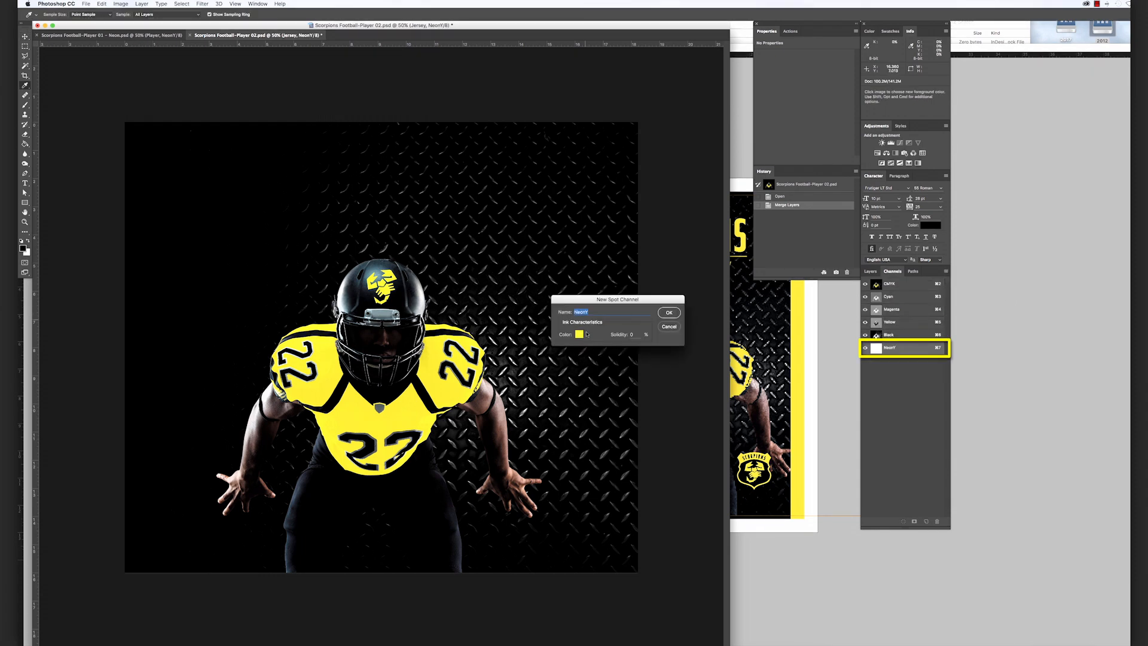
left_click(669, 313)
key("v")
left_click(868, 273)
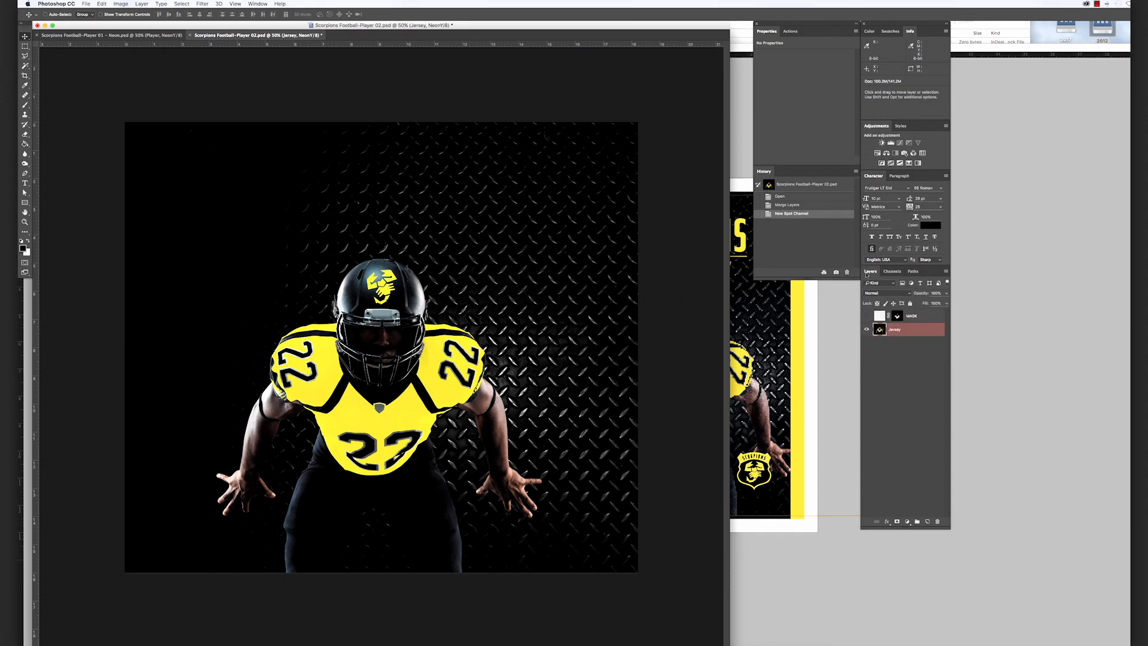
Load the MASK layer's mask as a selection and make the Jersey layer active.
right_click(898, 316)
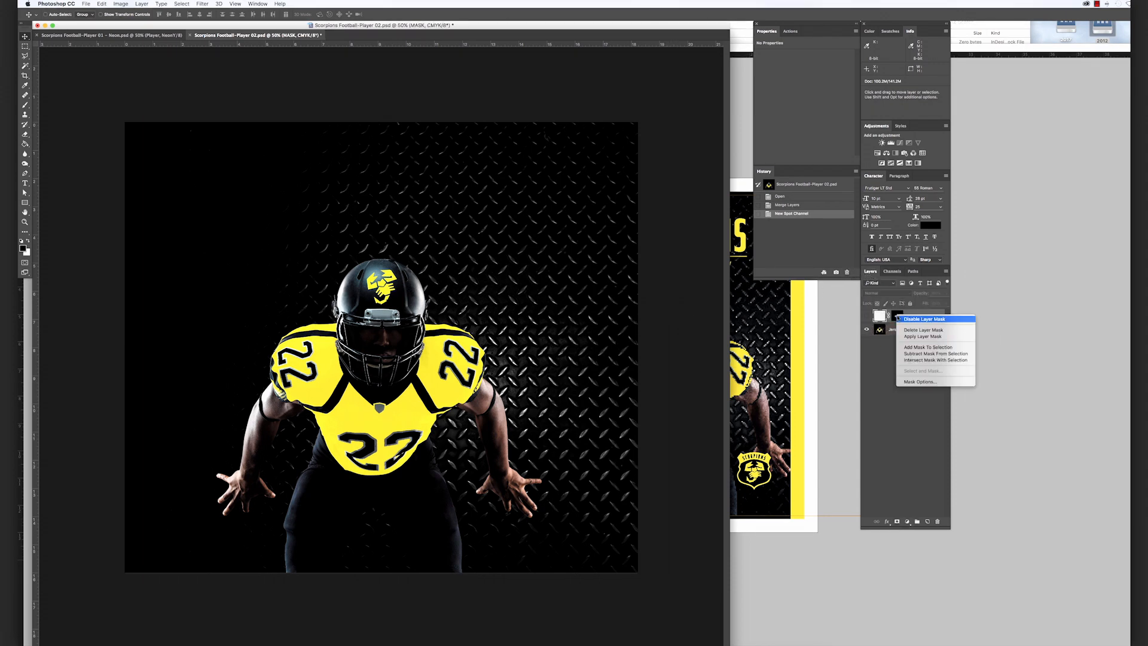
left_click(914, 348)
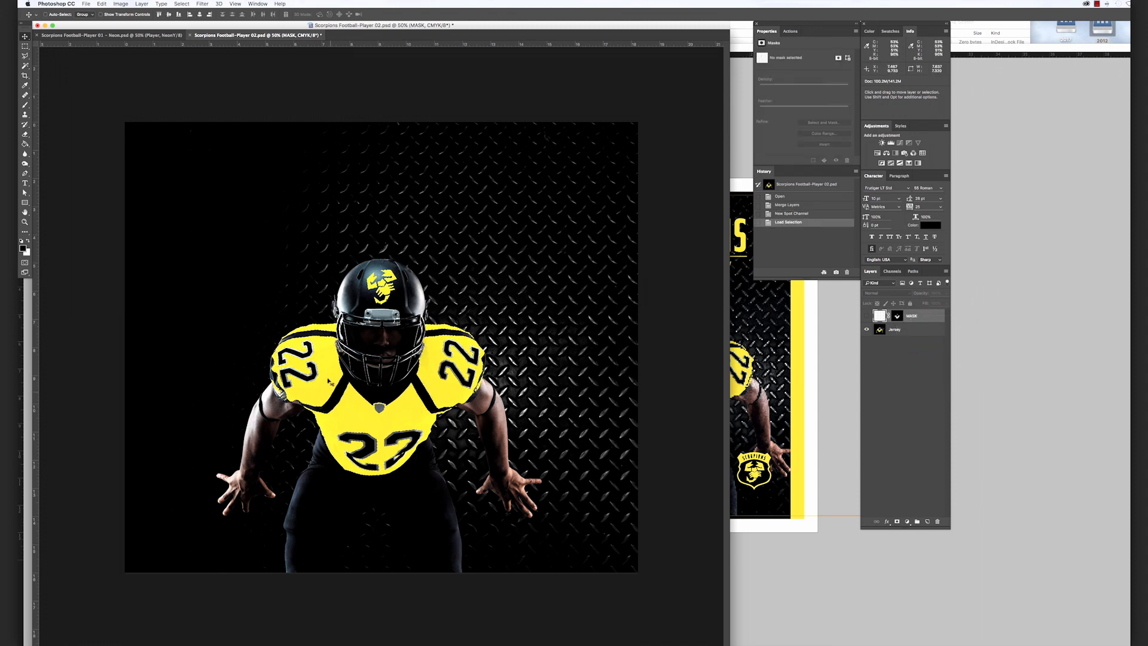
left_click(915, 331)
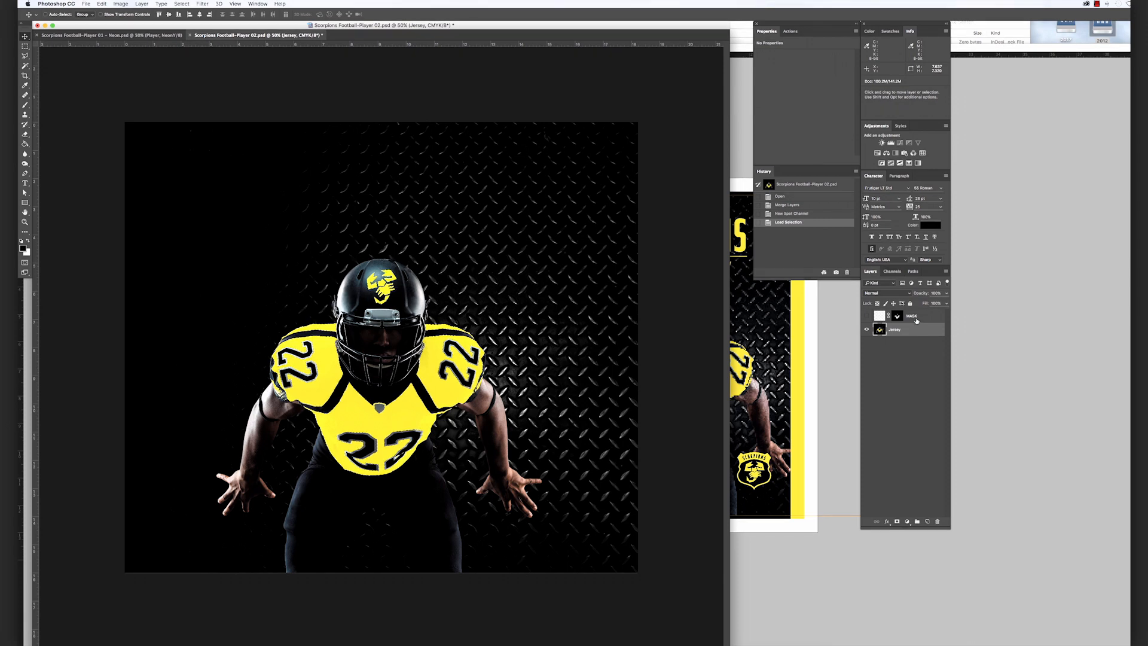
Cut the selected jersey and helmet logo areas out of the Jersey layer's Yellow channel.
left_click(891, 272)
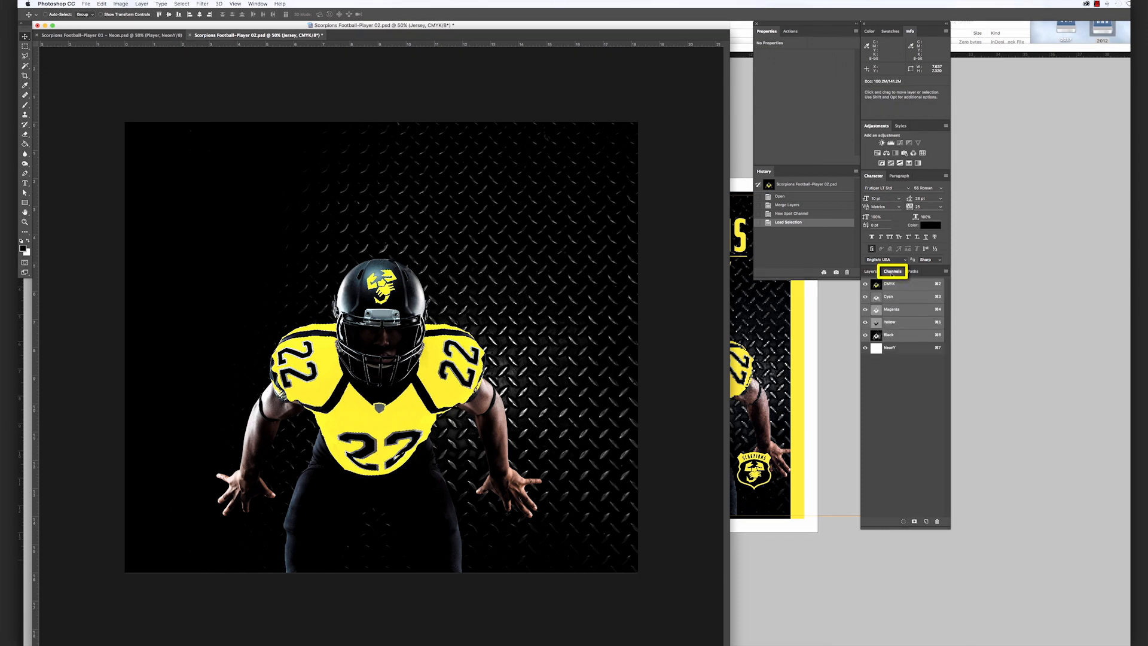
left_click(906, 323)
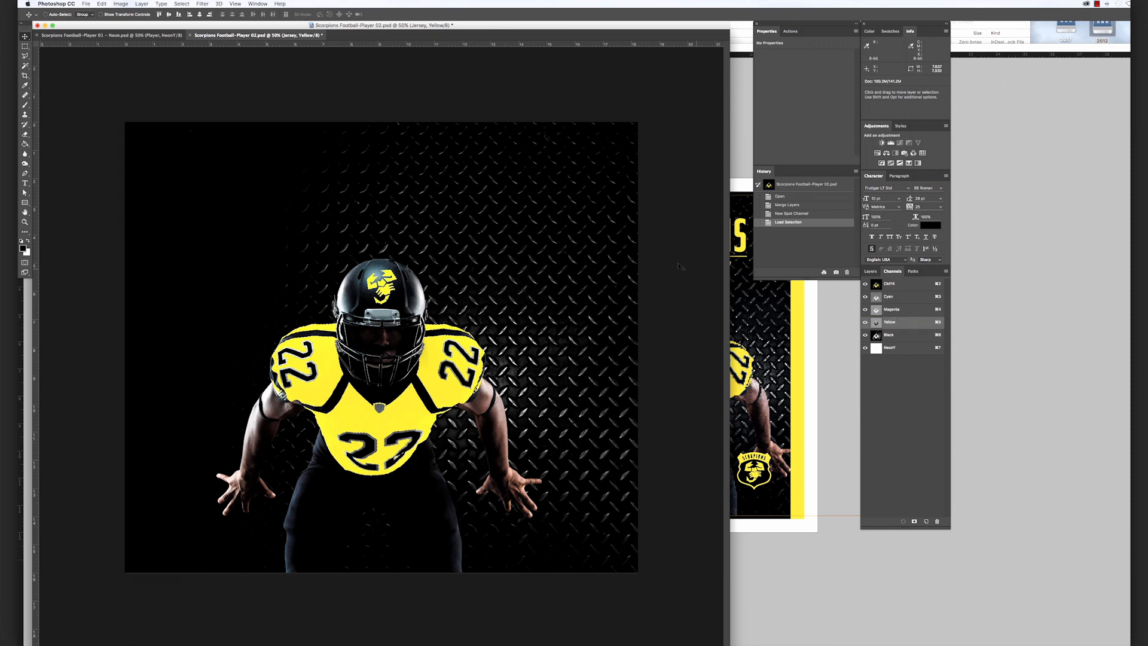
left_click(102, 4)
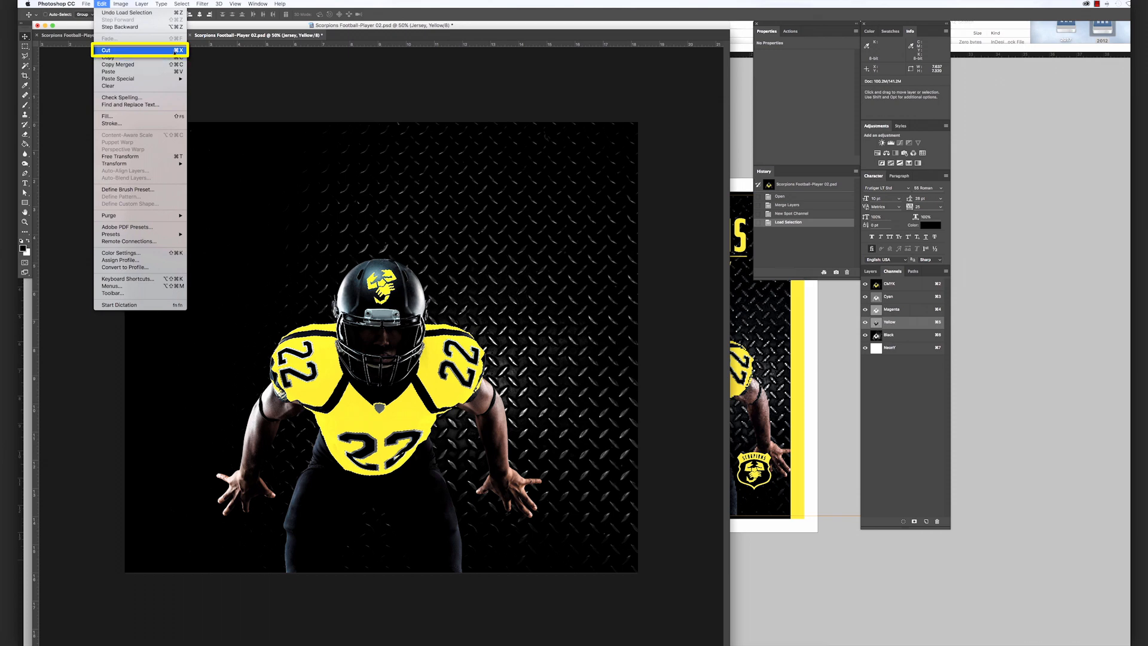
left_click(175, 51)
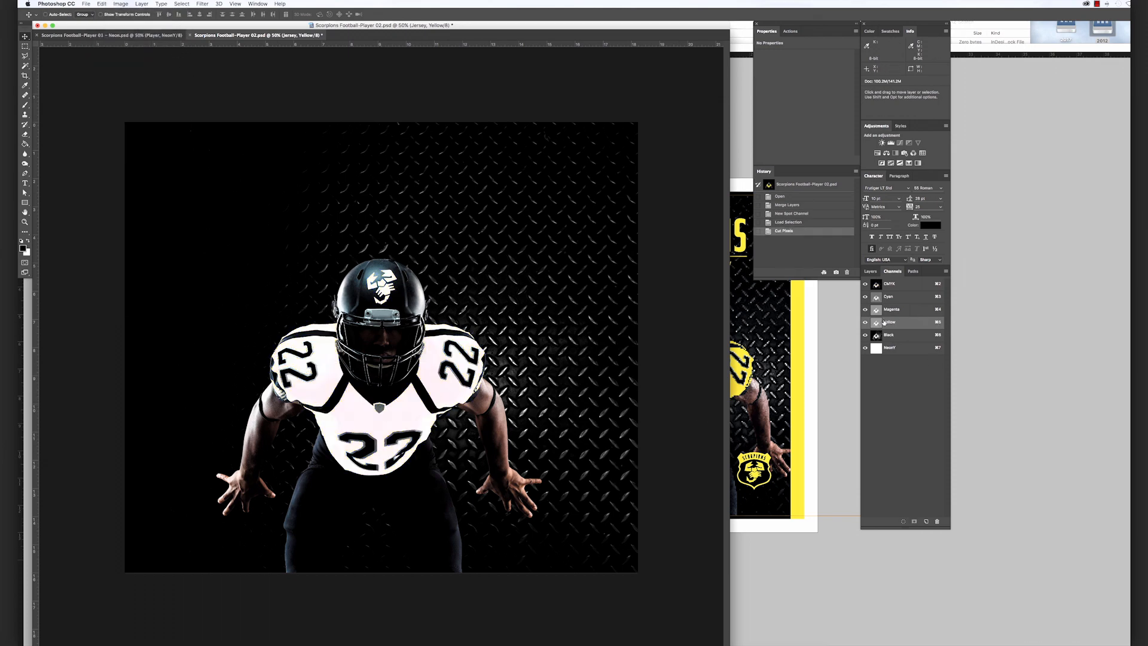
Paste the cut pixels in place into the NeonY spot channel, deselect, and return to the layer list.
left_click(914, 351)
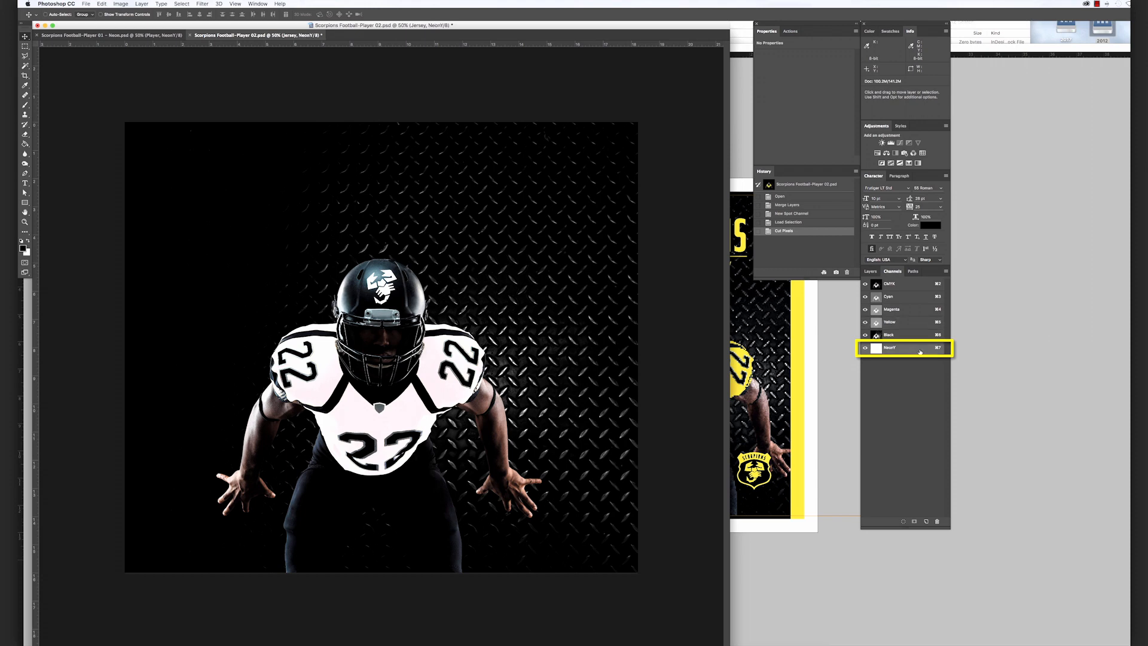
left_click(102, 4)
mouse_move(173, 79)
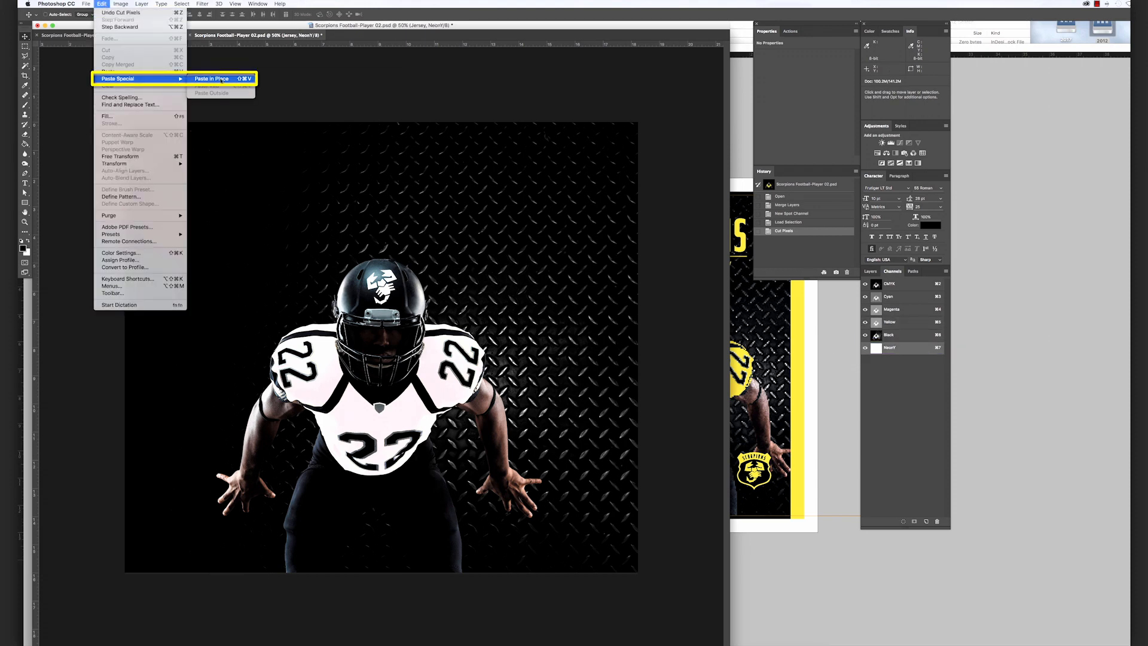
left_click(231, 79)
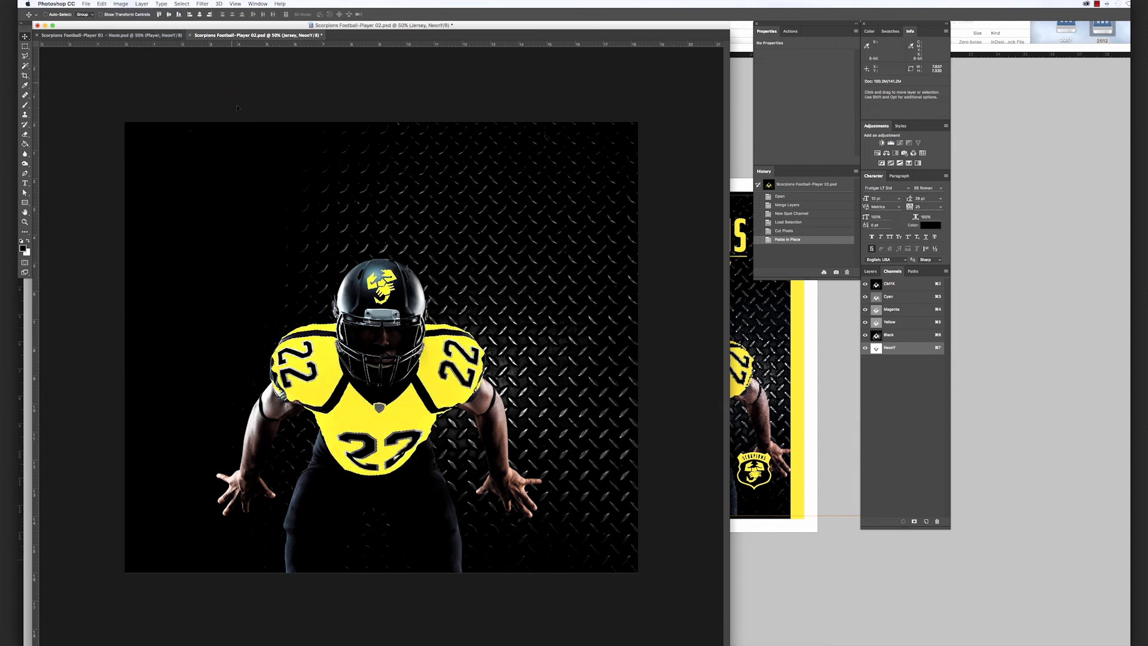
left_click(182, 3)
left_click(188, 20)
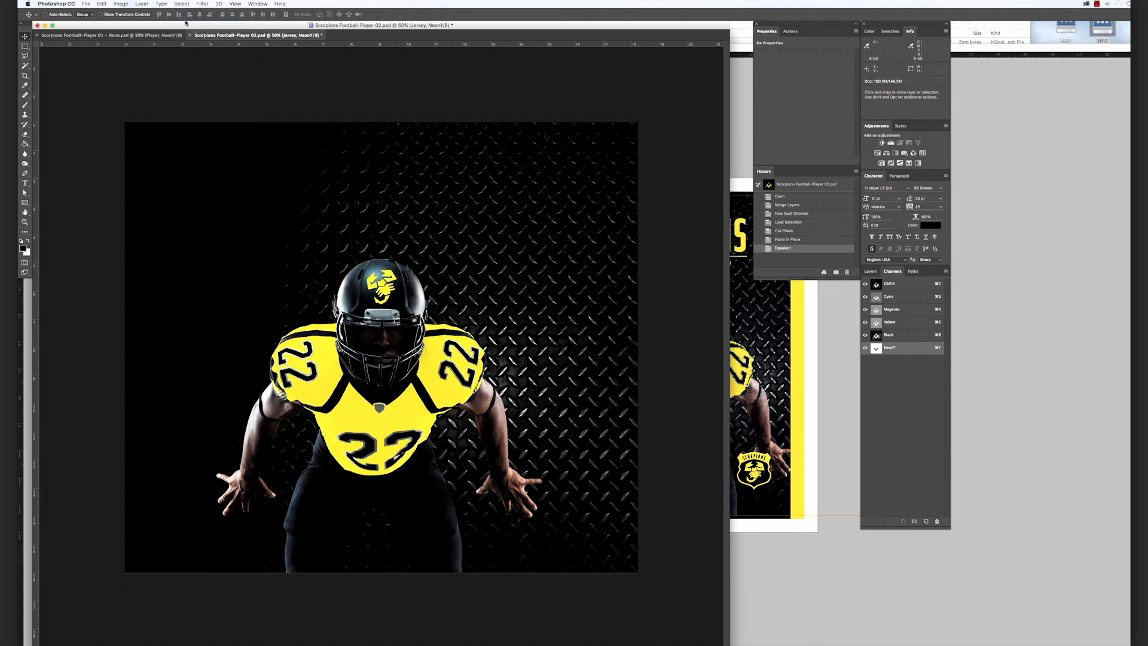
left_click(871, 271)
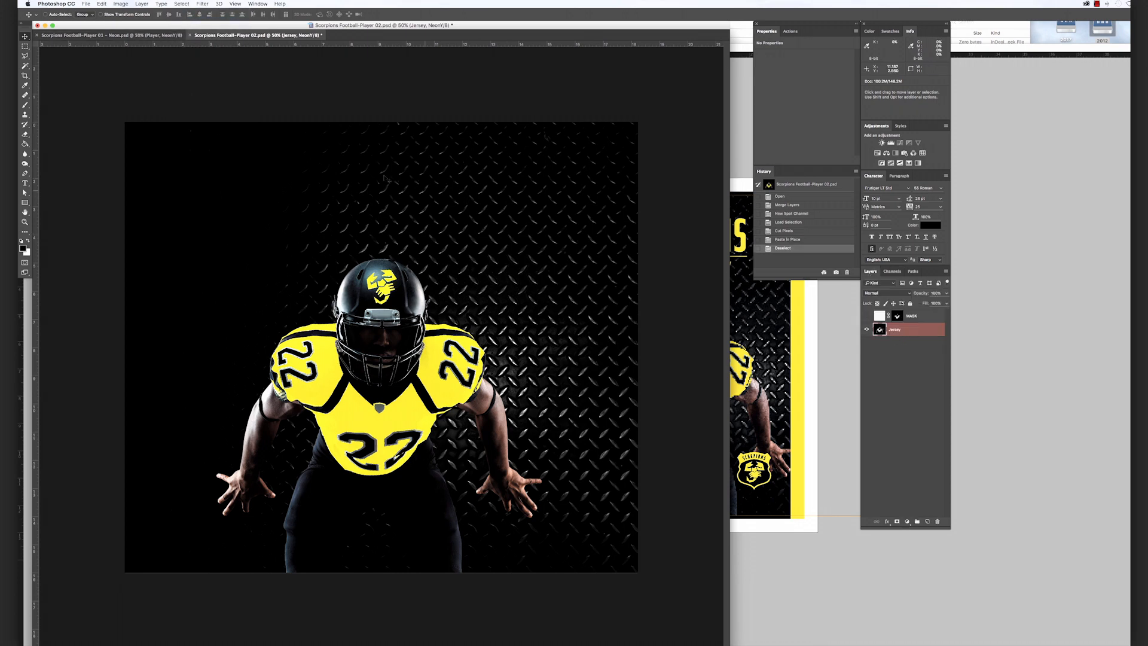
Save the image as a Photoshop file named "Scorpions Football-Player 02 - Neon.psd" in the Links folder, with spot colors and layers included.
left_click(95, 3)
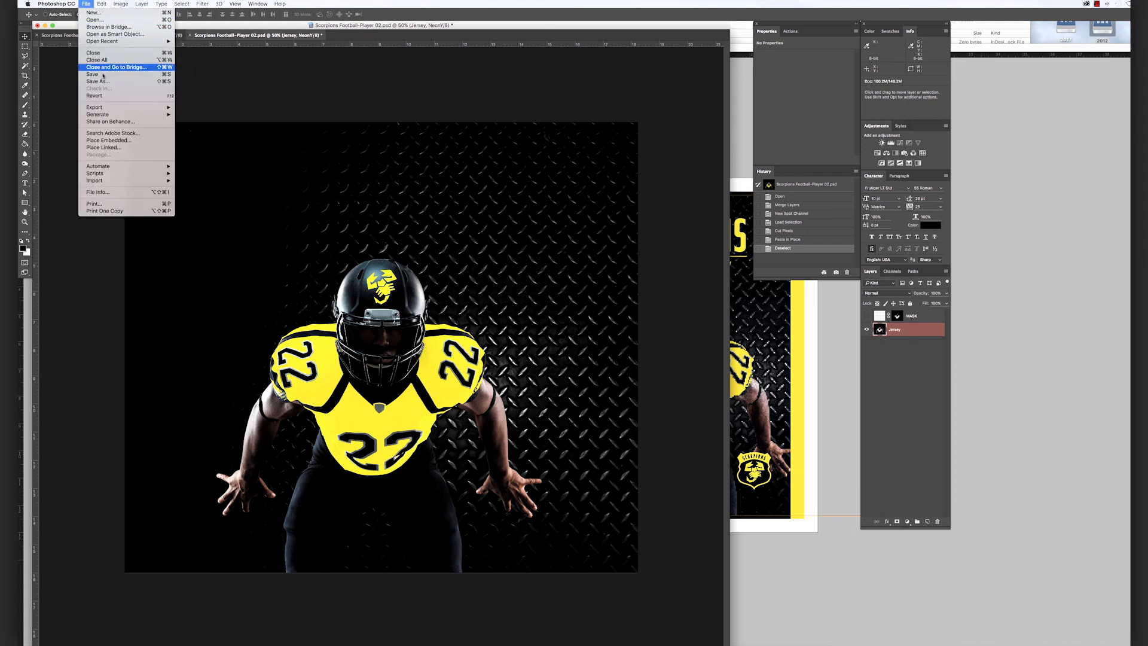
left_click(122, 87)
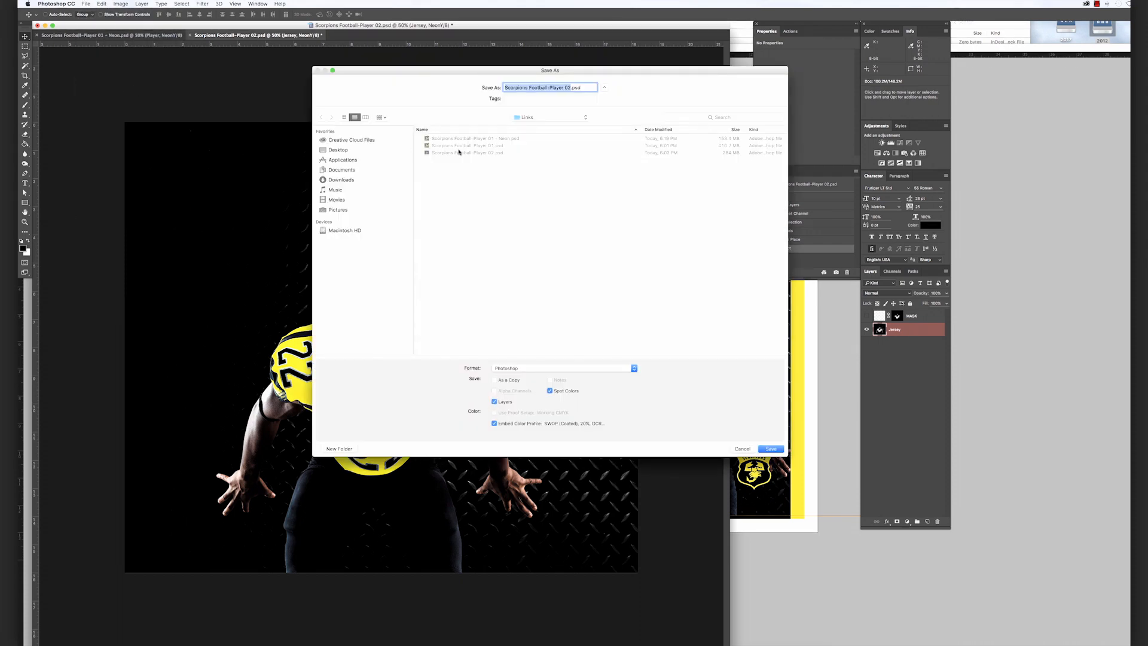
left_click(570, 89)
type("- Neon")
left_click(771, 449)
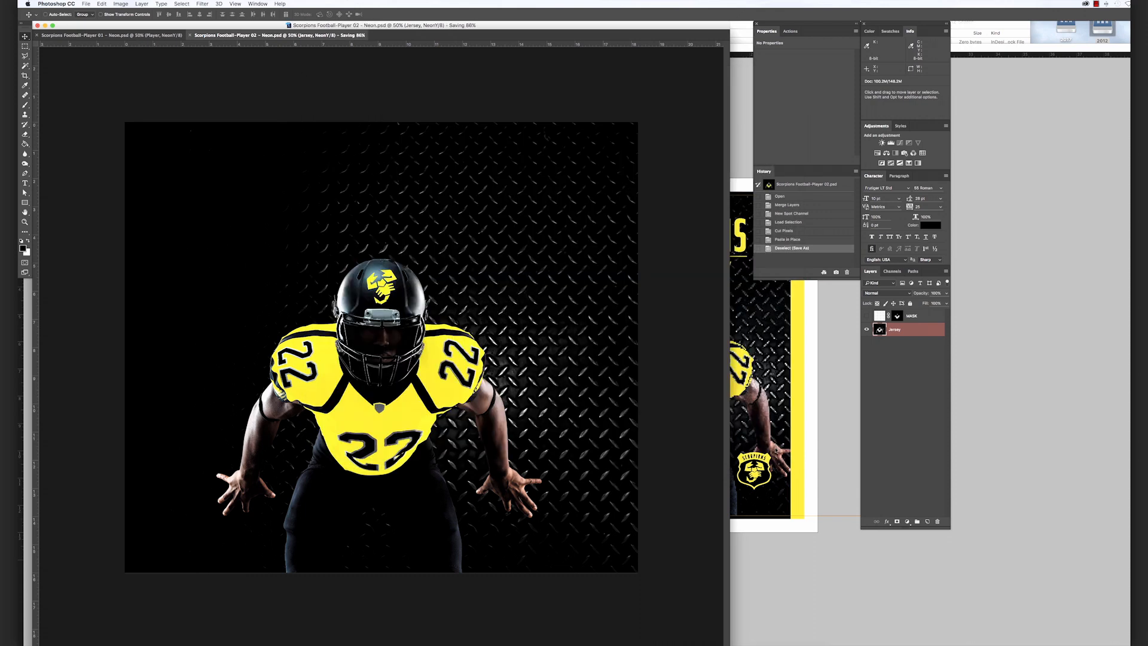
left_click(776, 449)
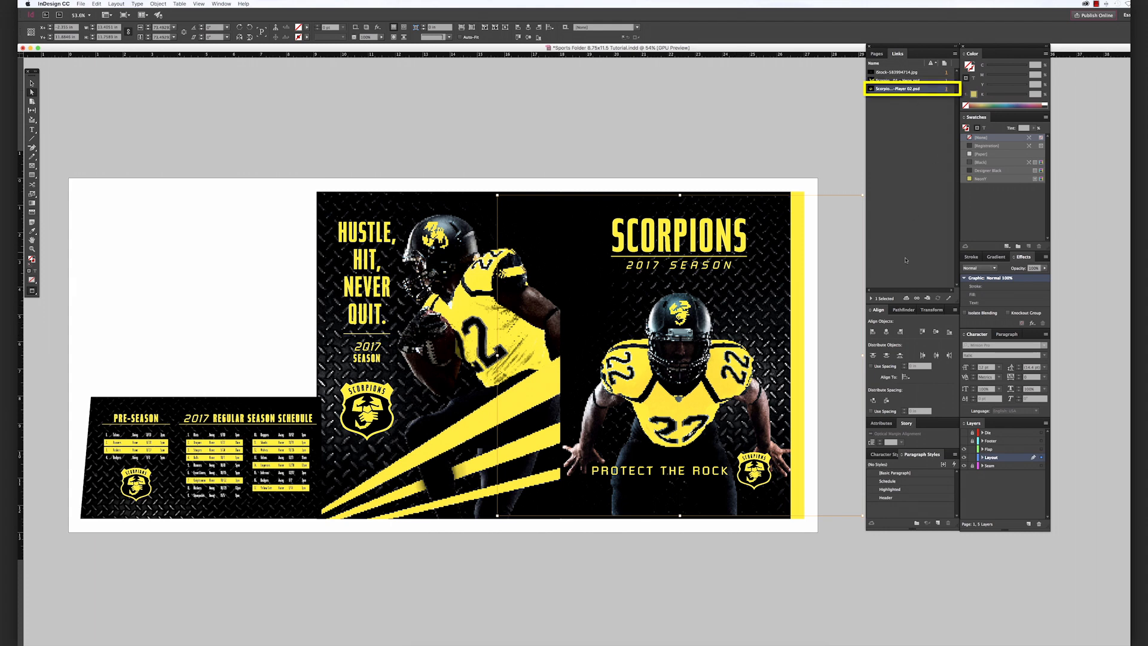
In the InDesign folder layout, relink the Player 02 image to "Scorpions Football-Player 02 - Neon.psd".
left_click(918, 299)
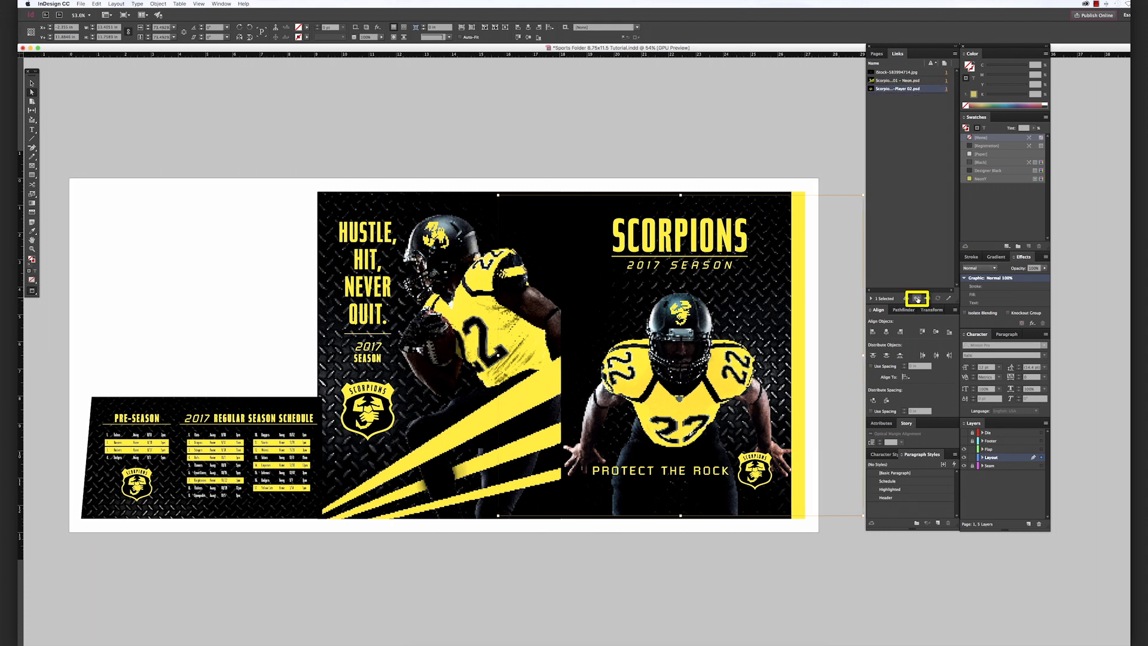
left_click(918, 299)
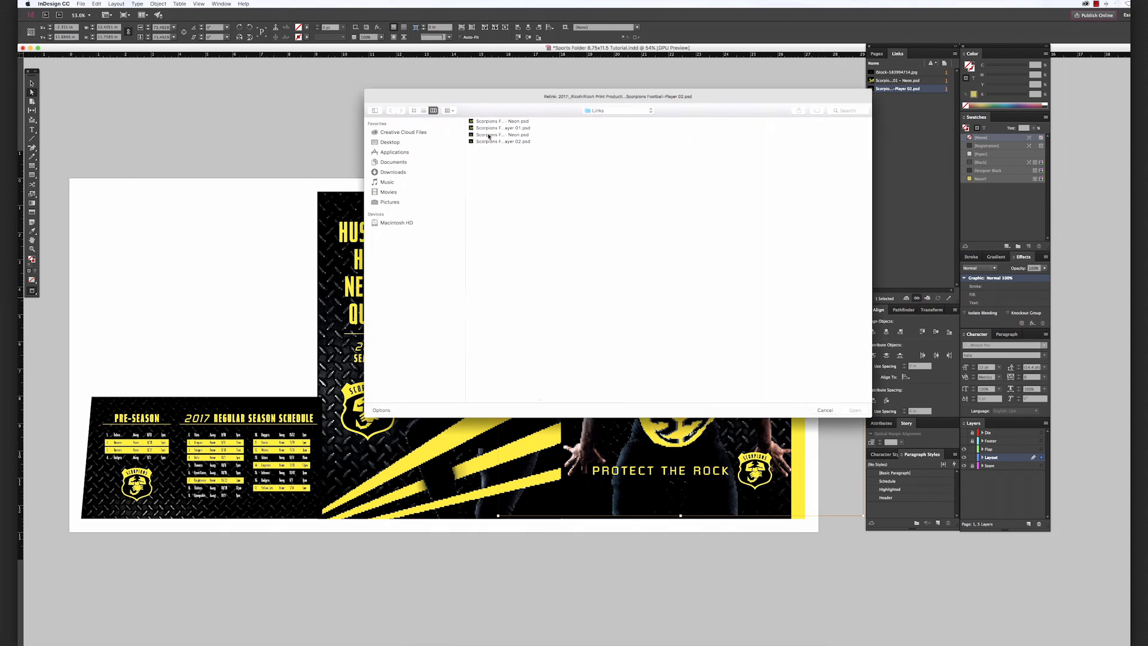
left_click(490, 135)
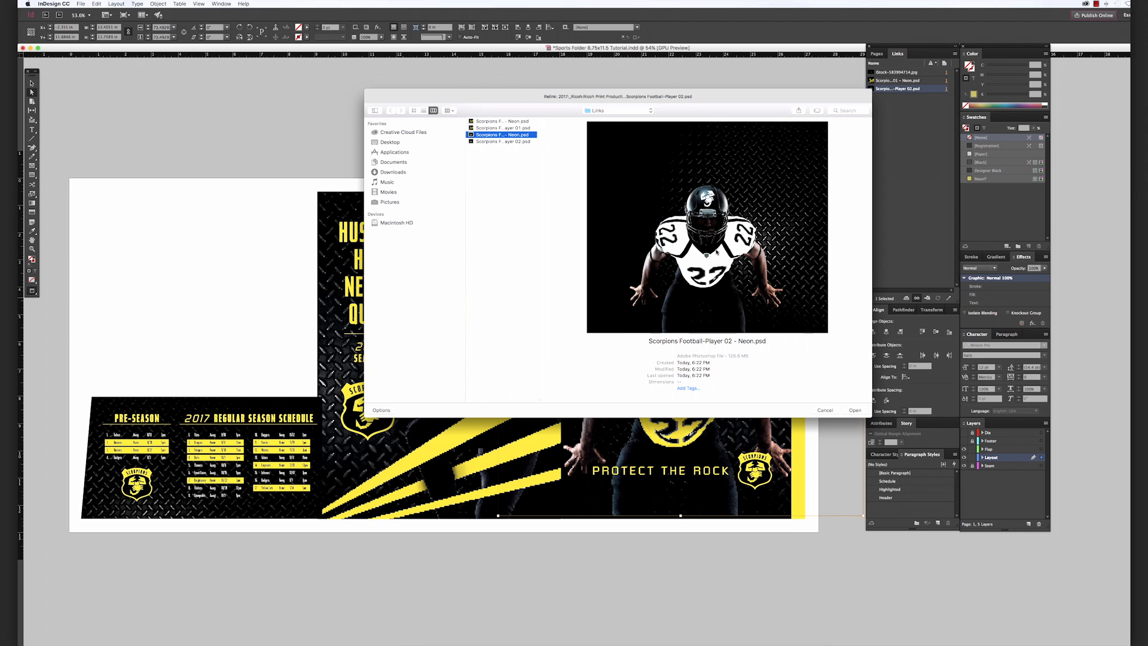
left_click(855, 411)
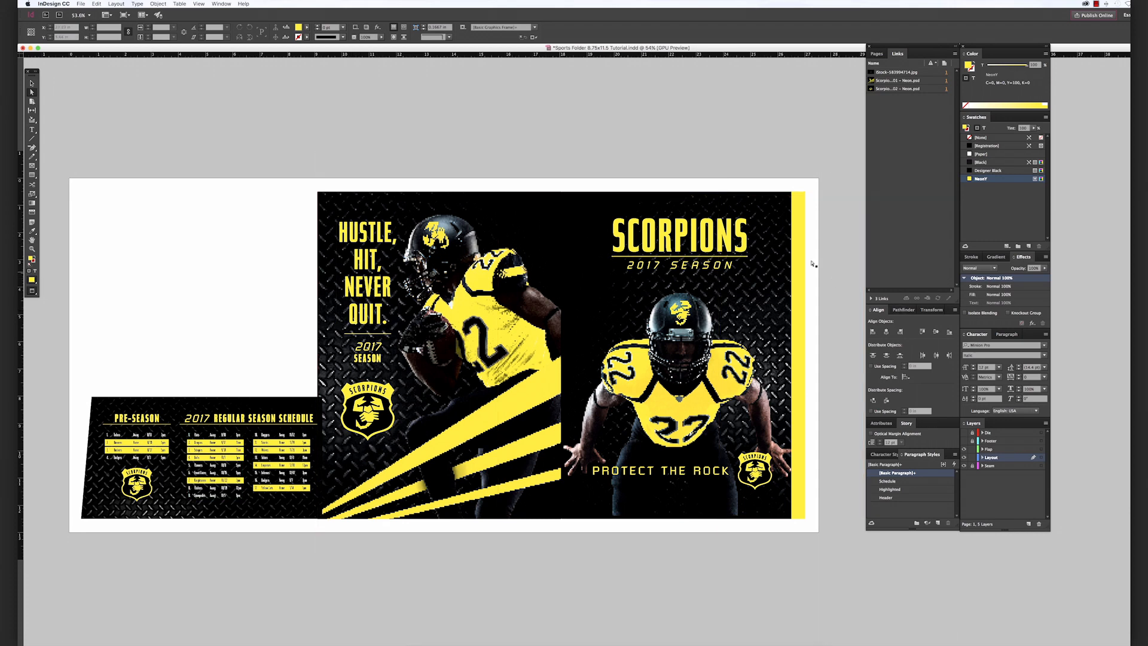
Start exporting the layout to the Sports Folder as Adobe PDF (Print), named "Sports Folder 8.75x11.5 Tutorial - Neon.pdf".
left_click(80, 3)
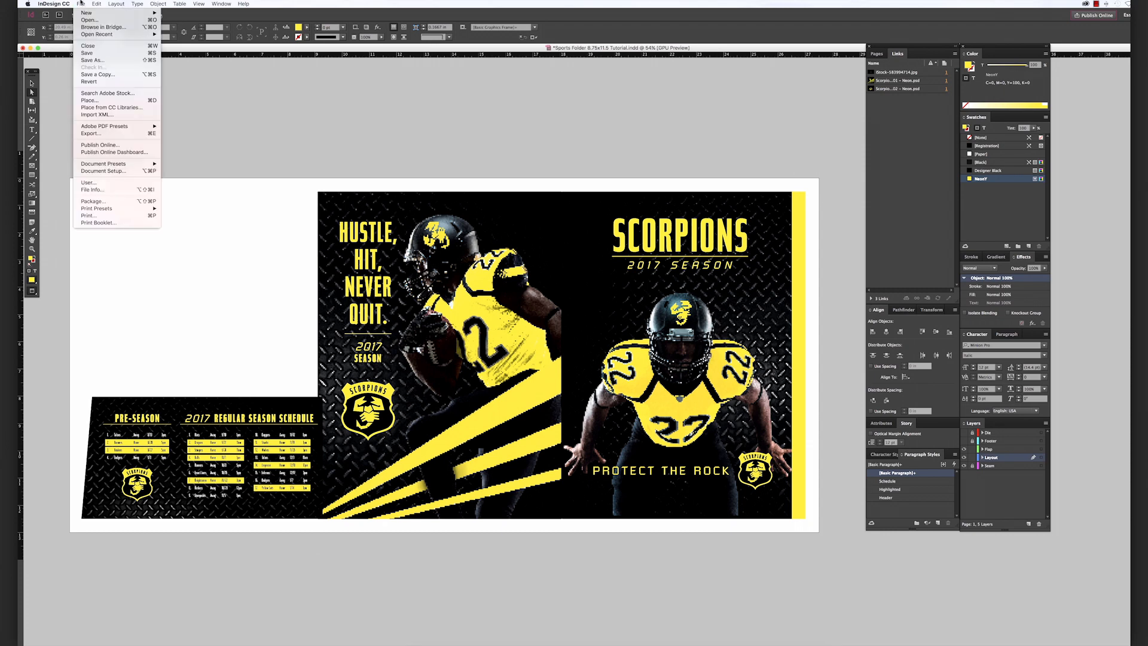
left_click(141, 134)
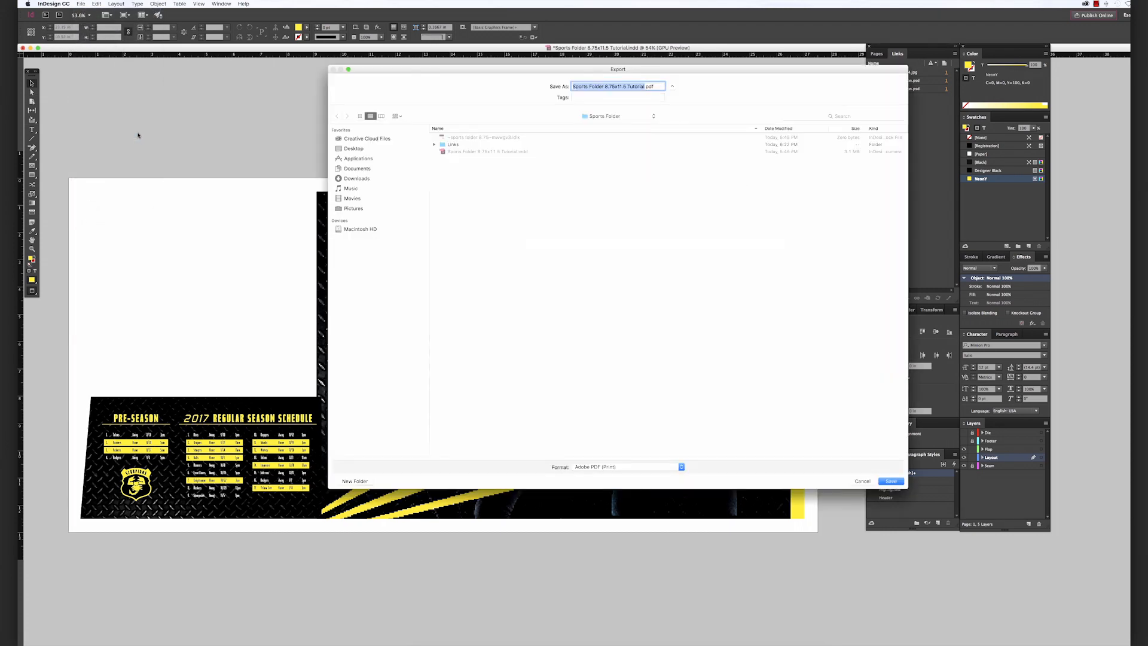
left_click(644, 87)
type("- Neon")
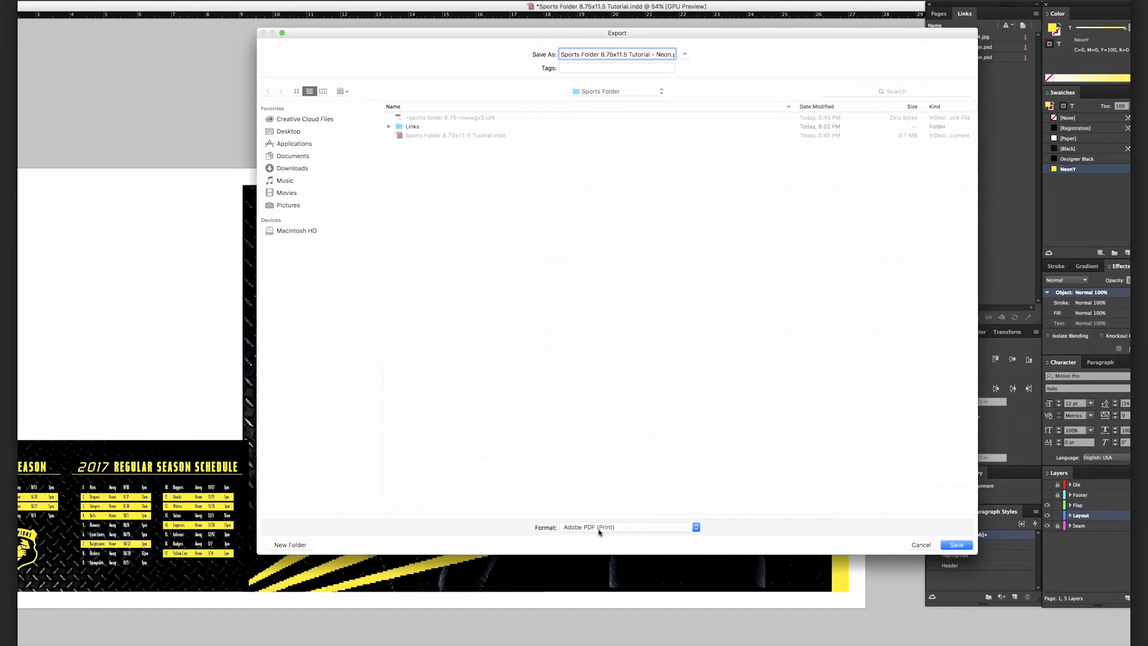
left_click(619, 468)
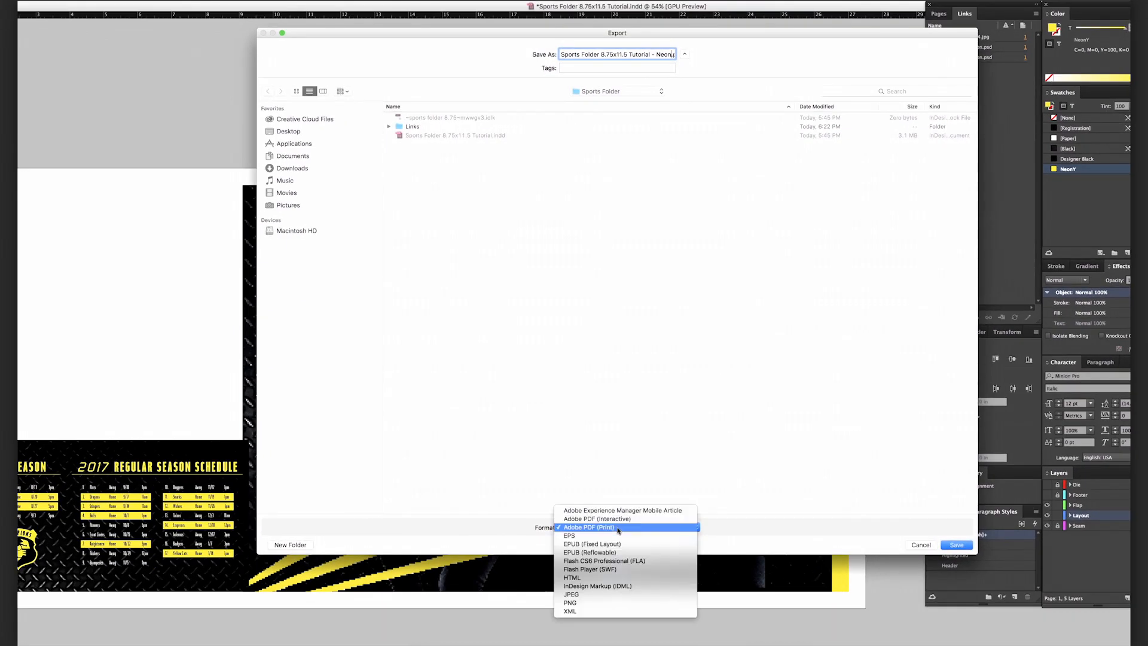
left_click(618, 528)
left_click(954, 545)
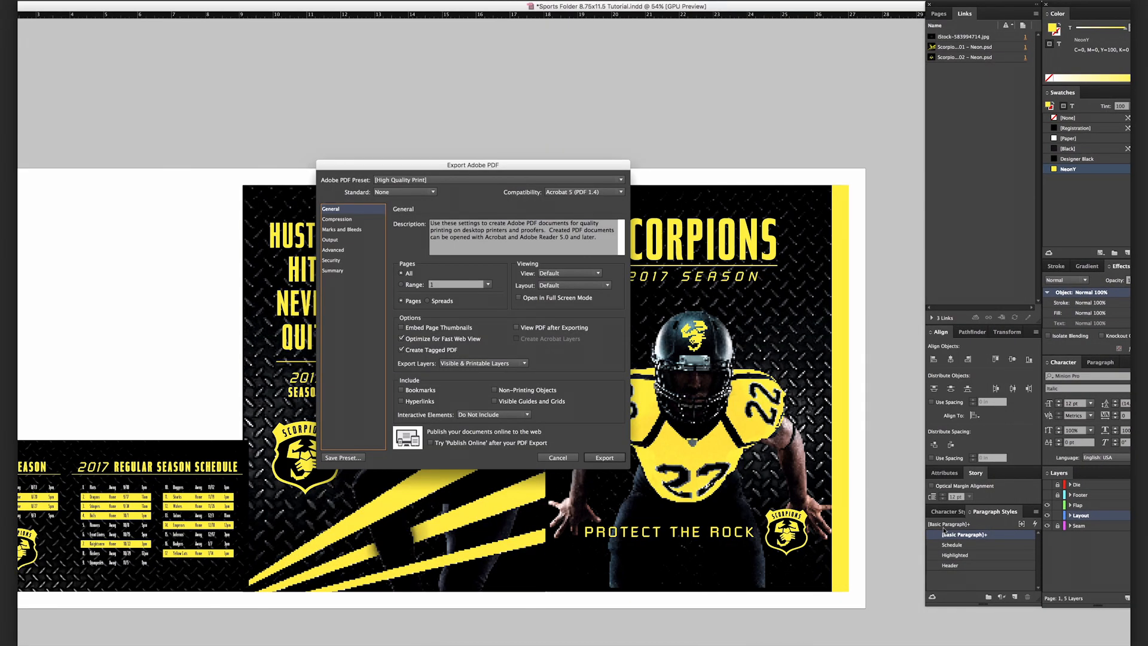
Choose the [PDF/X-4:2008] preset and export the PDF.
left_click(429, 181)
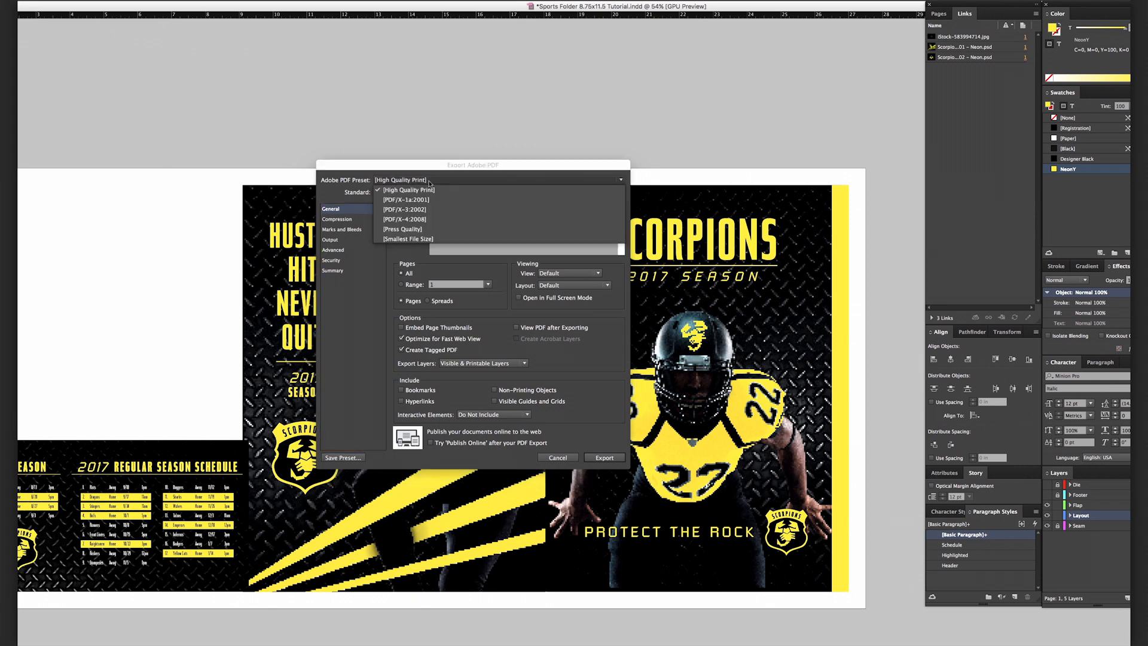
left_click(407, 219)
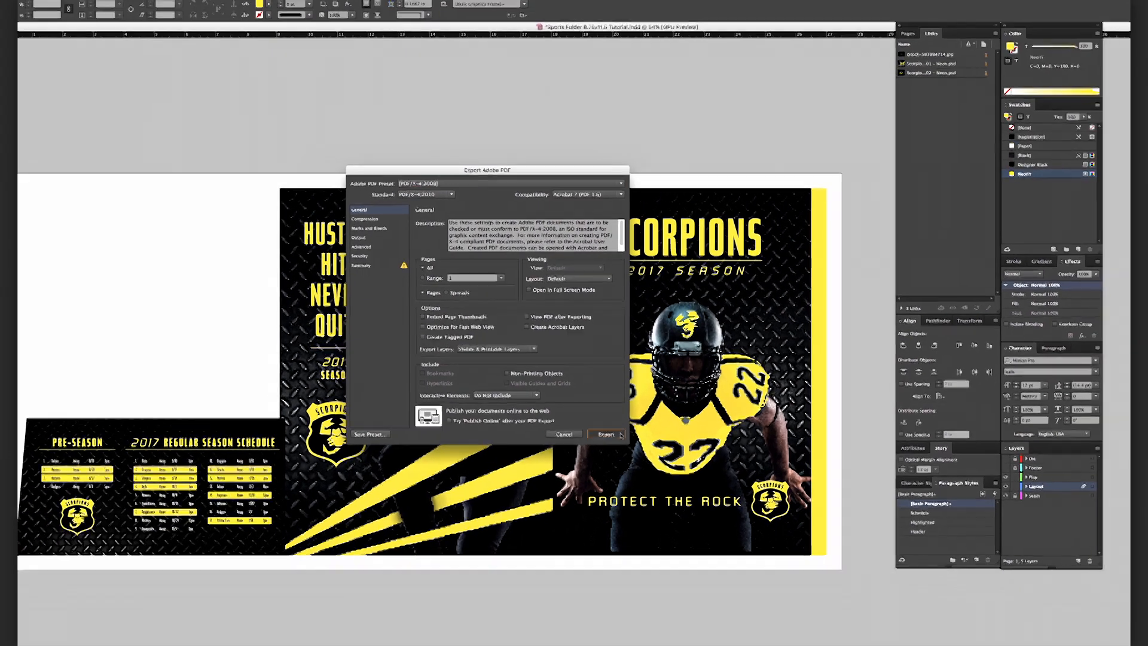
left_click(619, 458)
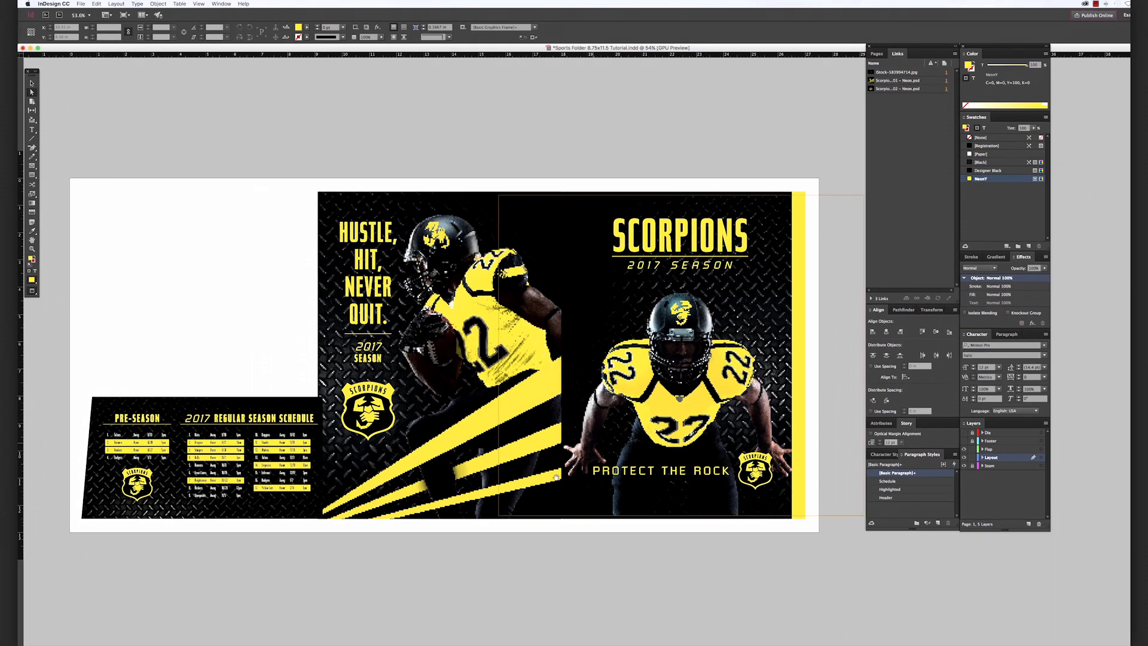
Switch to Finder and open "Sports Folder 8.75x11.5 Tutorial - Neon.pdf" in Acrobat.
left_click(419, 645)
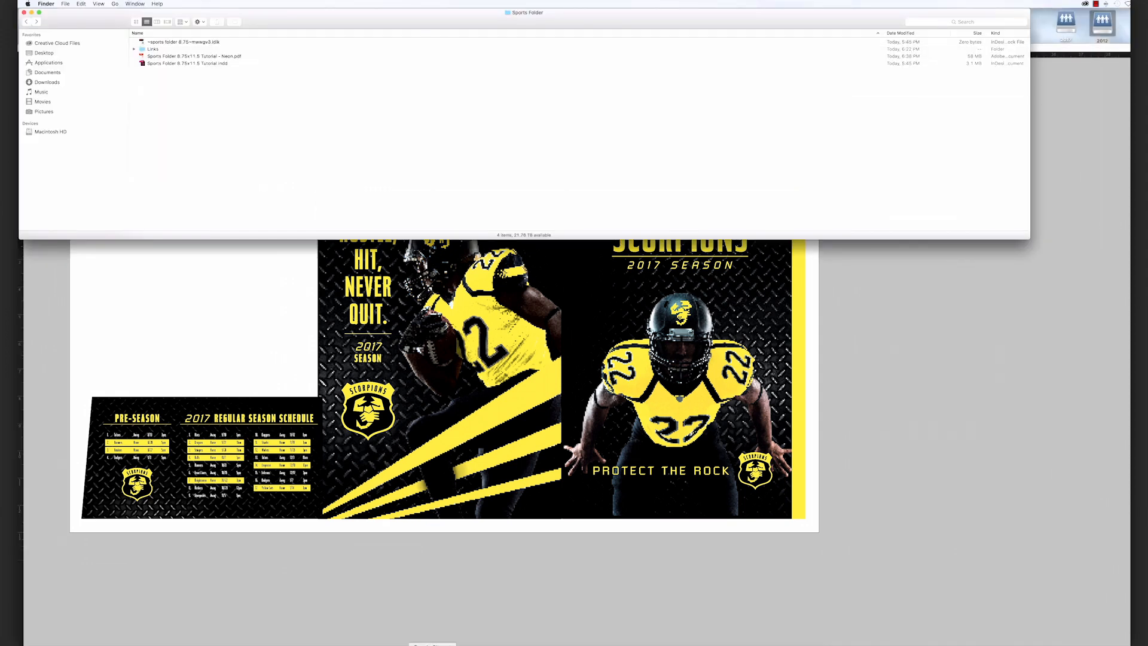
left_click(233, 56)
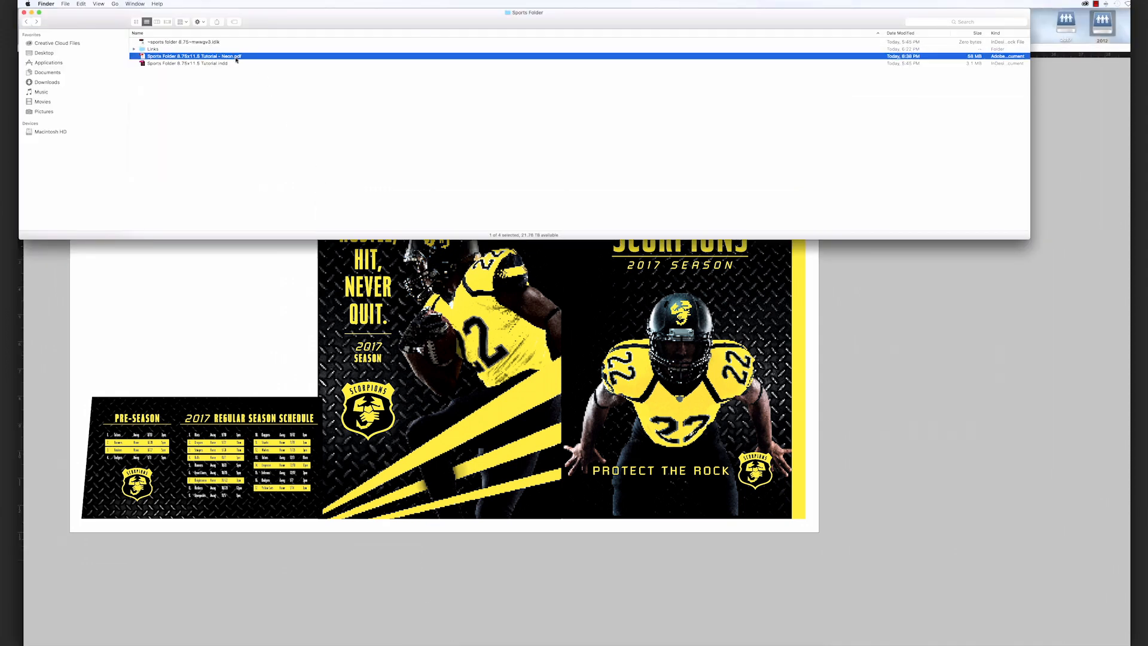
double_click(236, 58)
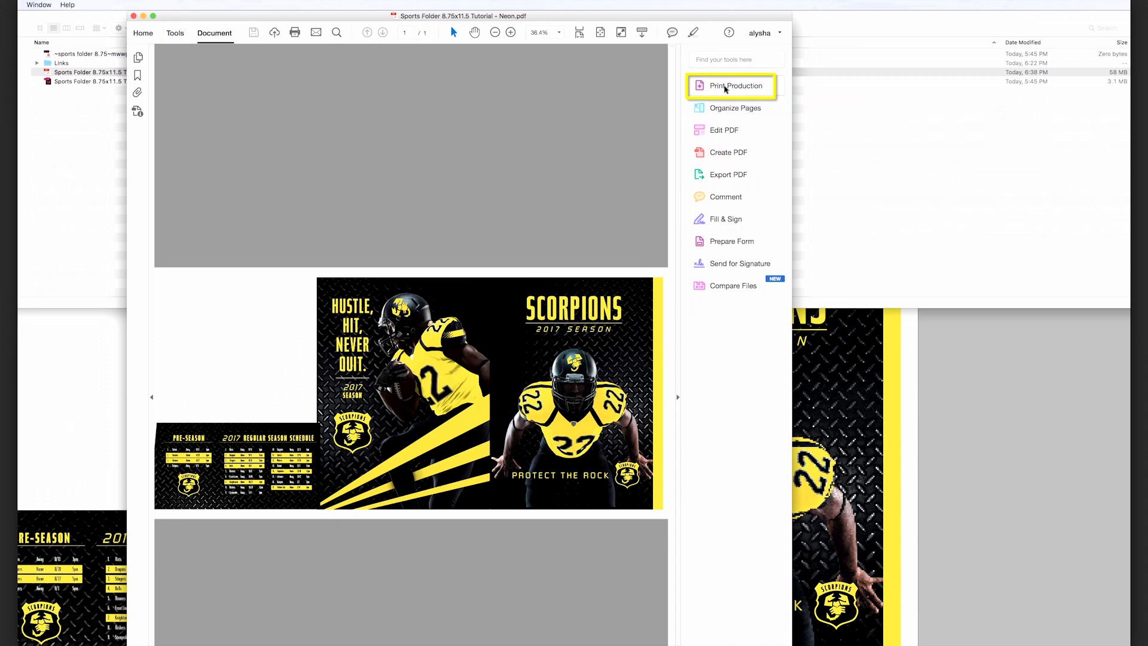
Check the NeonY separation in Print Production's Output Preview by hiding and reshowing its plate, then close the preview and tool set.
left_click(726, 87)
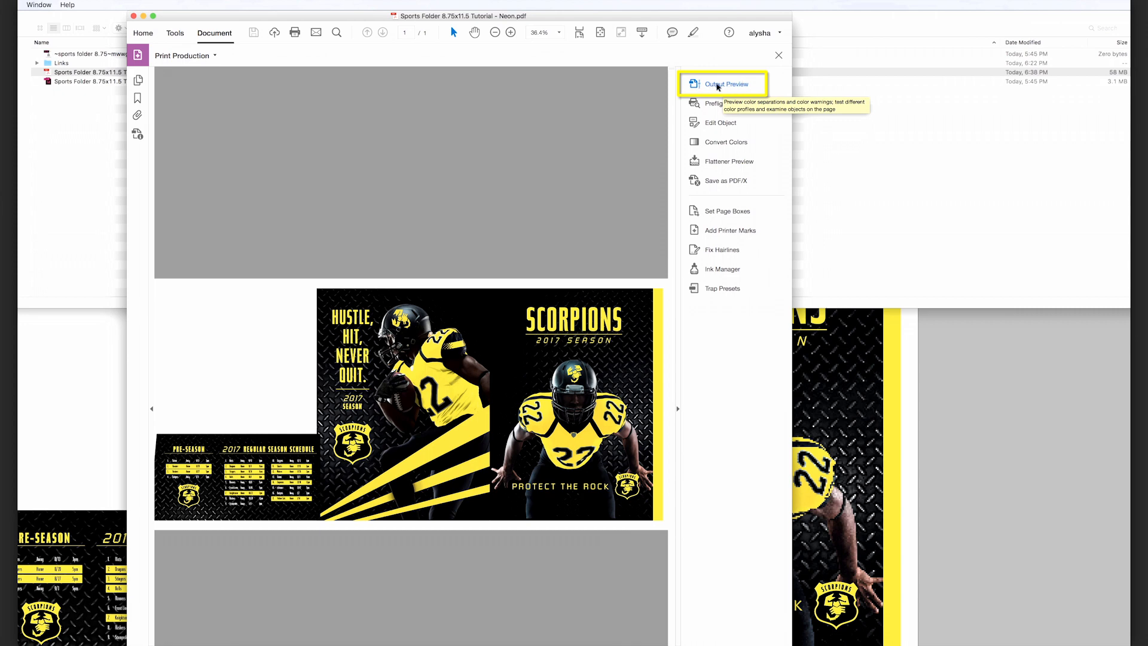
left_click(718, 86)
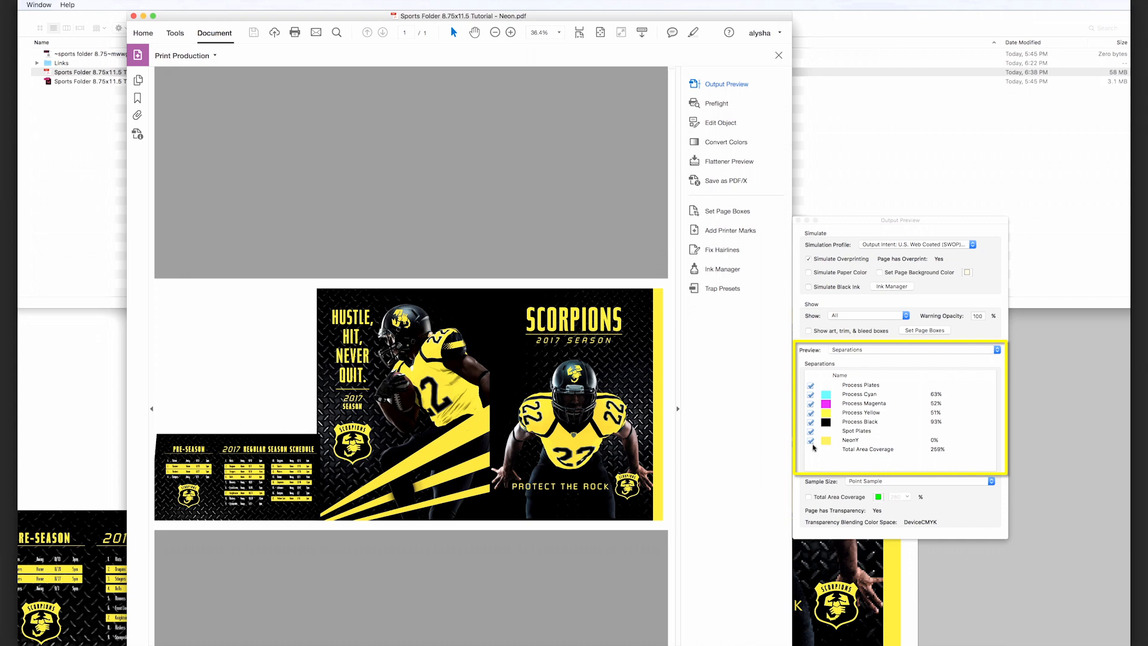
left_click(811, 442)
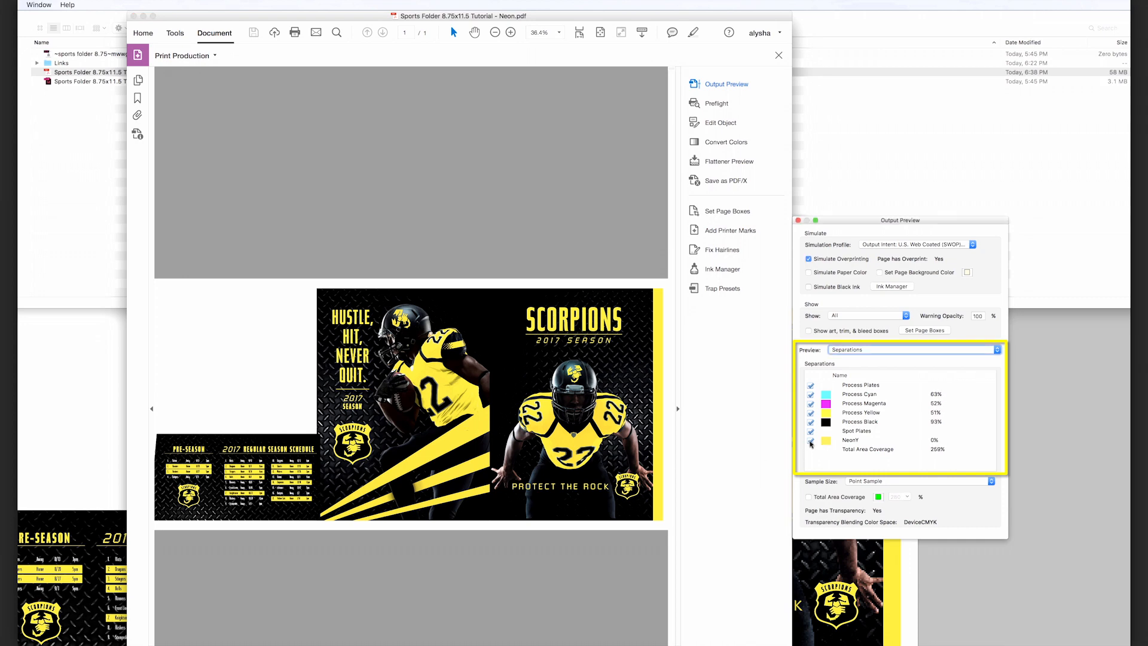
left_click(811, 442)
left_click(811, 442)
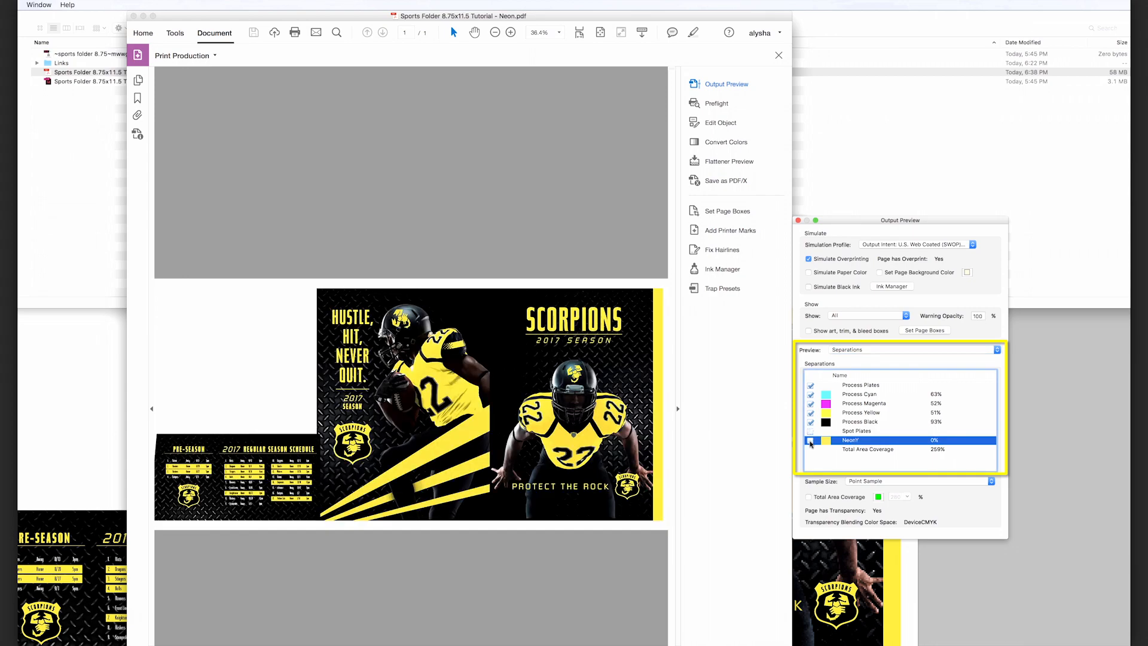
left_click(811, 441)
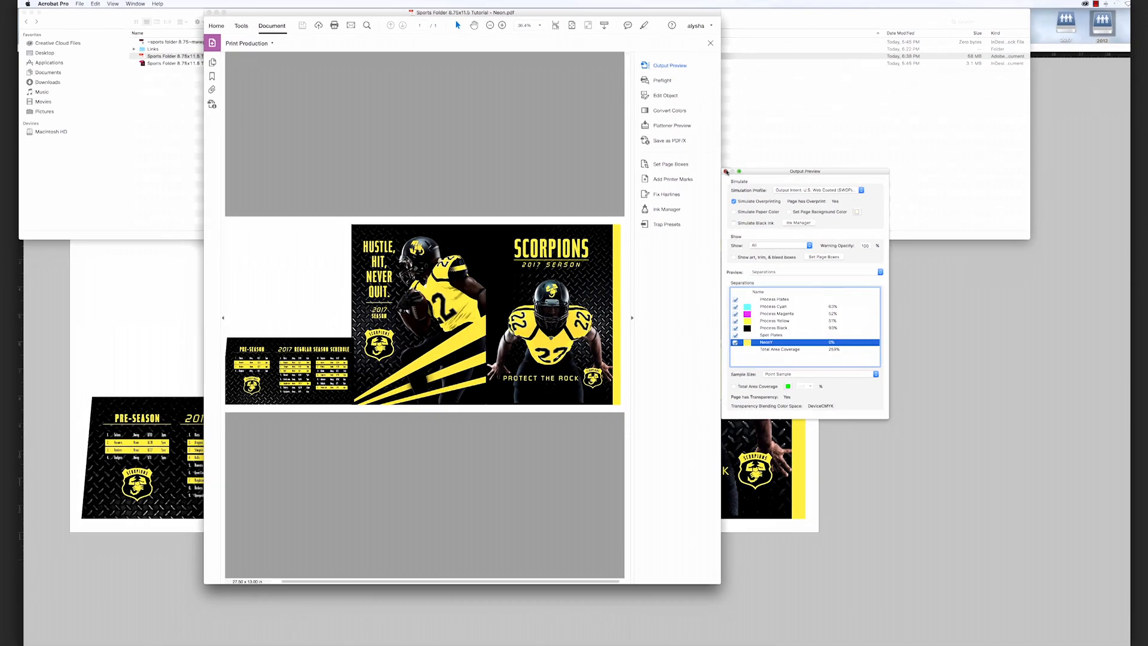
left_click(726, 172)
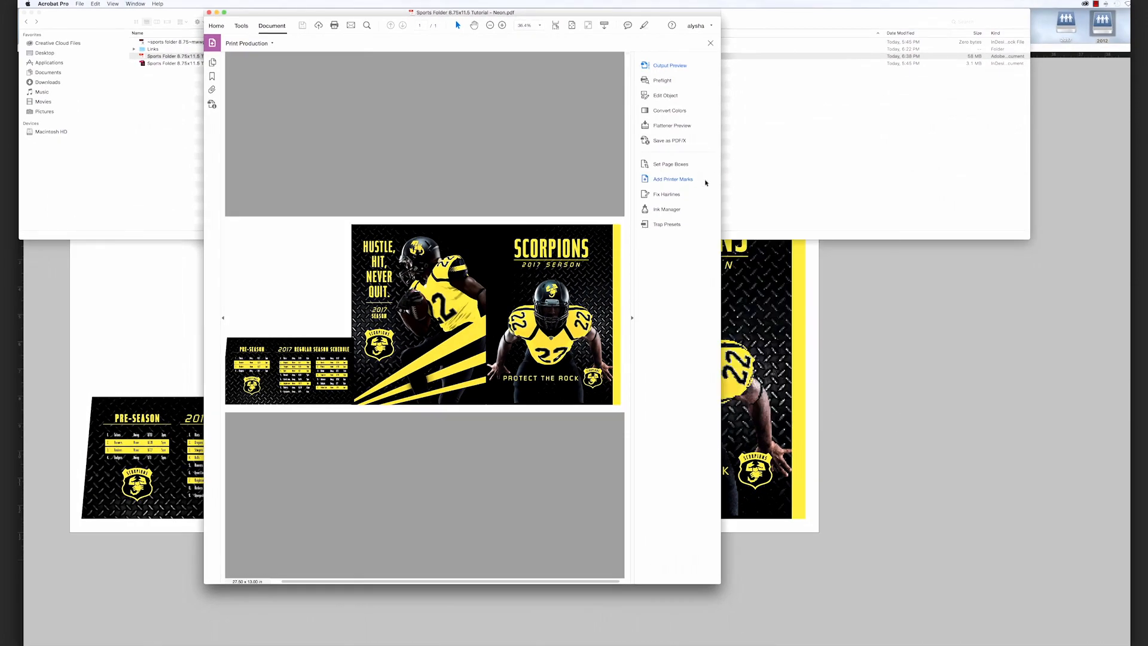
left_click(710, 43)
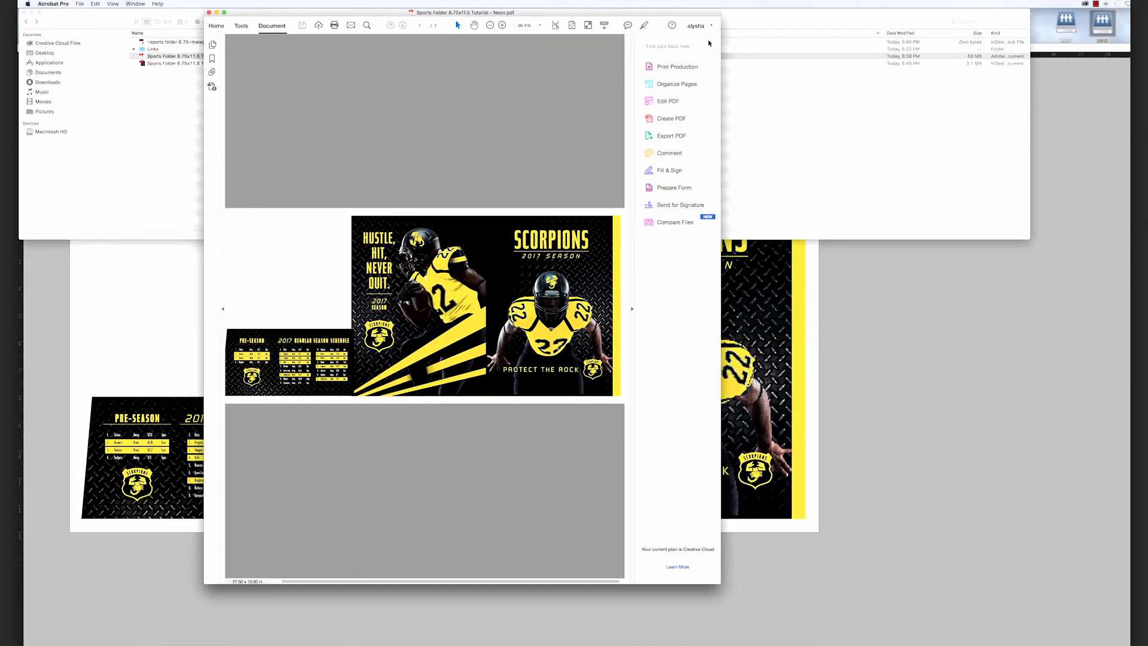